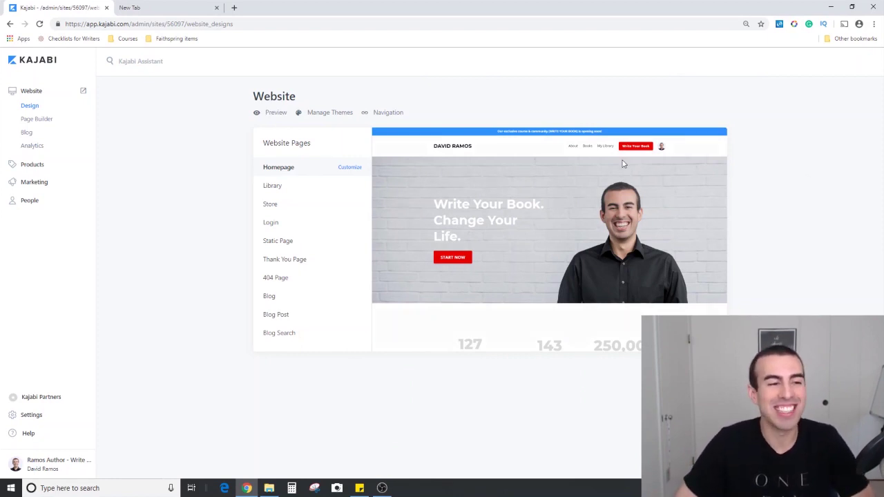
Show all products: Write Your Book, Sell Your Book and Example Community
{"action": "left_click", "coordinate": [33, 167]}
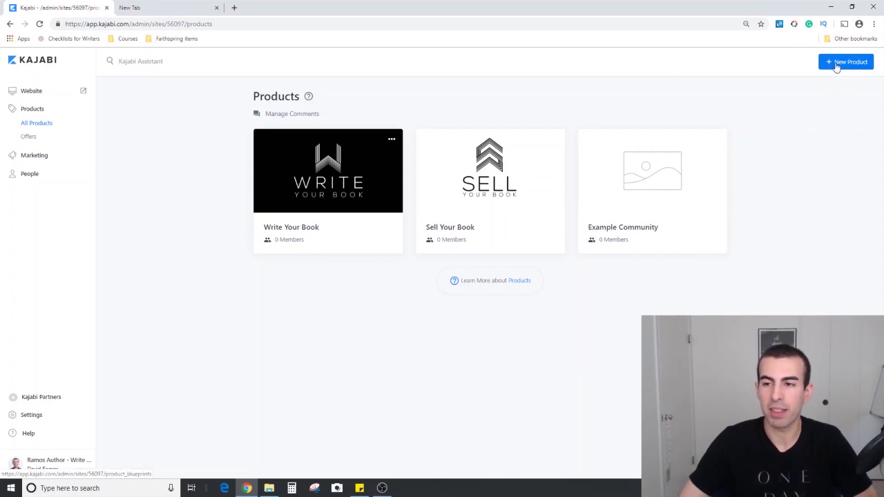
Start a new product and browse the blueprints, from Community to Coaching Program
{"action": "left_click", "coordinate": [836, 63]}
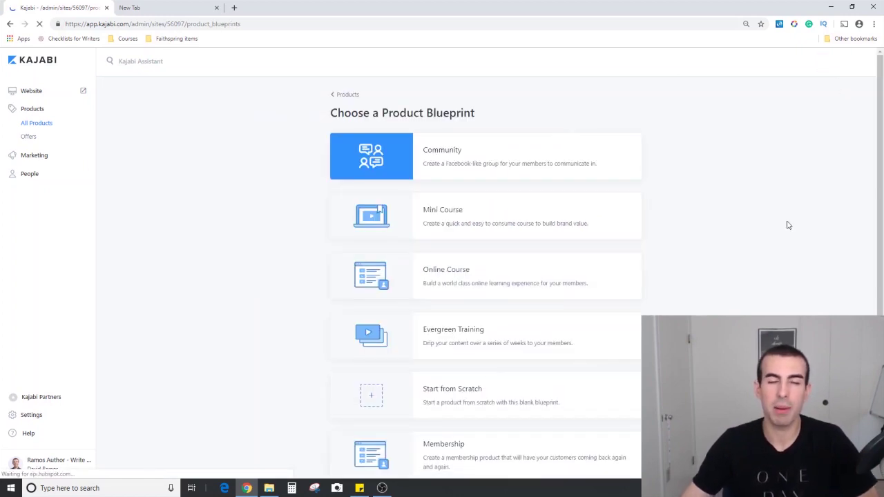
{"action": "scroll", "coordinate": [689, 253], "scroll_direction": "down", "scroll_amount": 2}
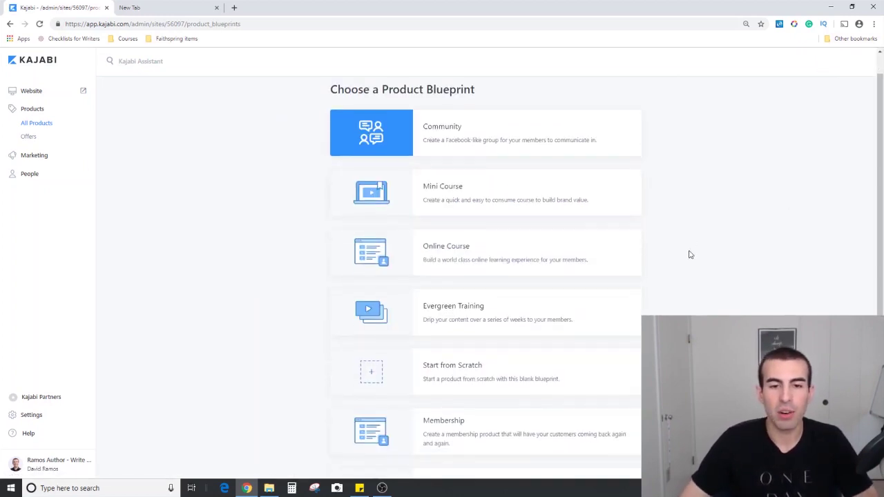
{"action": "scroll", "coordinate": [711, 263], "scroll_direction": "up", "scroll_amount": 2}
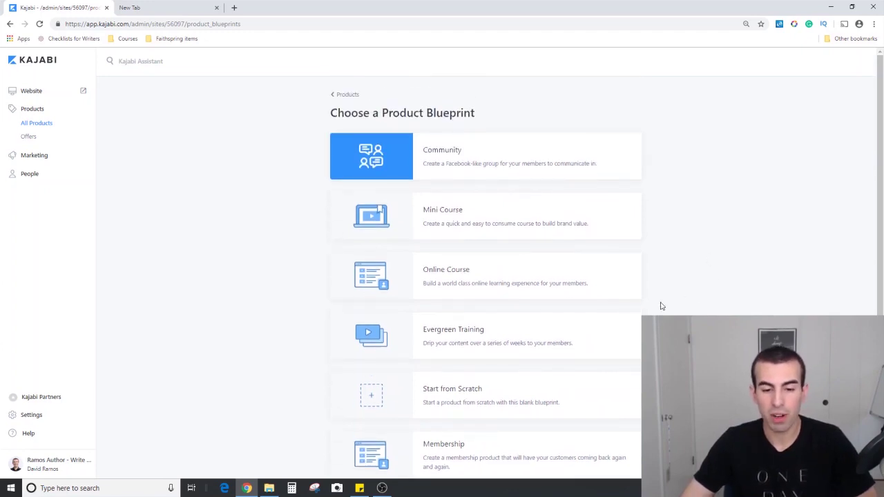
{"action": "scroll", "coordinate": [430, 310], "scroll_direction": "down", "scroll_amount": 2}
{"action": "scroll", "coordinate": [504, 318], "scroll_direction": "up", "scroll_amount": 1}
{"action": "scroll", "coordinate": [647, 108], "scroll_direction": "up", "scroll_amount": 1}
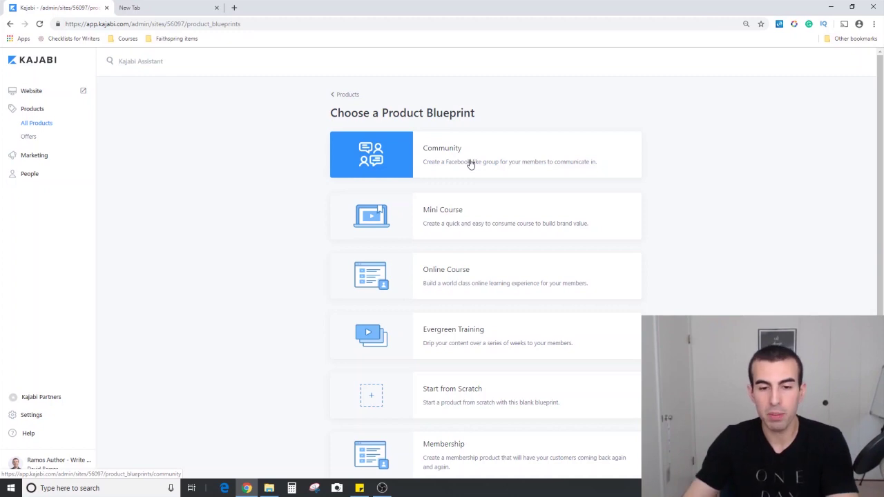
{"action": "scroll", "coordinate": [470, 164], "scroll_direction": "down", "scroll_amount": 1}
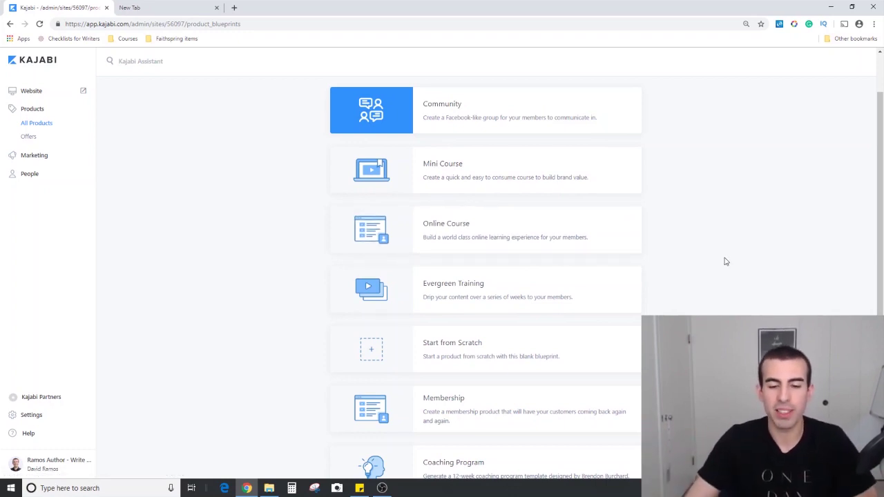
{"action": "scroll", "coordinate": [671, 229], "scroll_direction": "down", "scroll_amount": 1}
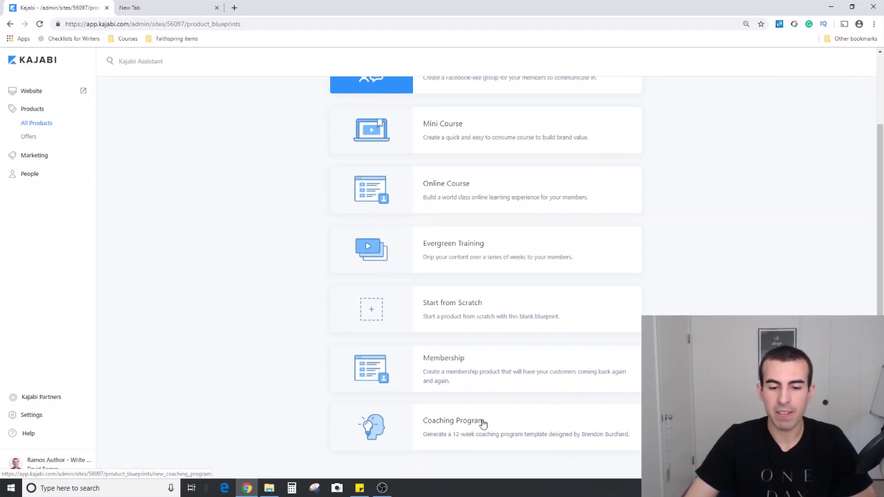
{"action": "scroll", "coordinate": [483, 277], "scroll_direction": "up", "scroll_amount": 2}
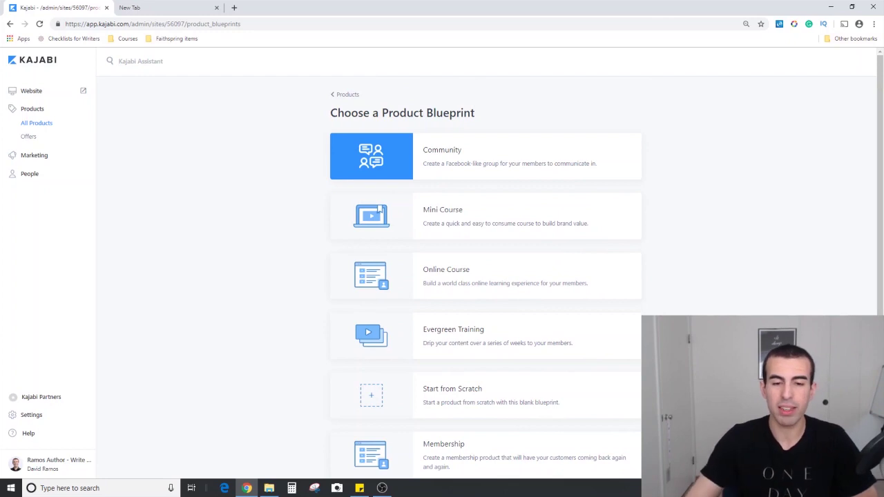
{"action": "scroll", "coordinate": [380, 209], "scroll_direction": "down", "scroll_amount": 1}
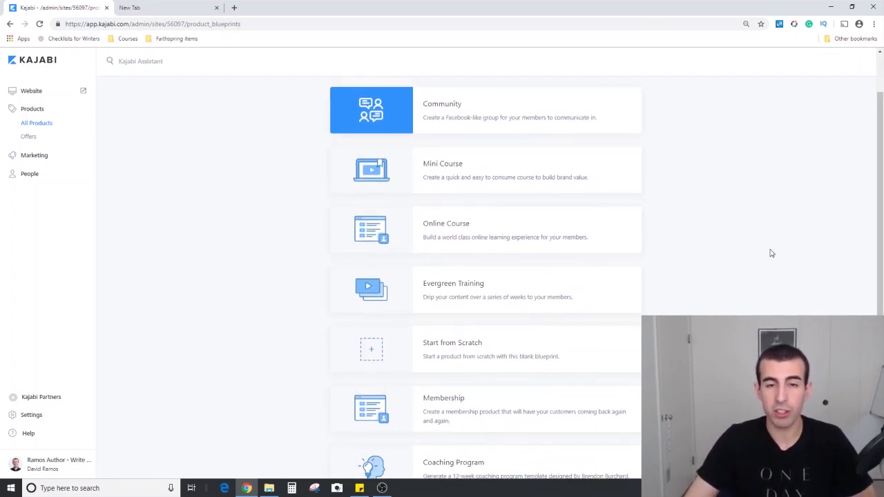
{"action": "scroll", "coordinate": [790, 253], "scroll_direction": "down", "scroll_amount": 1}
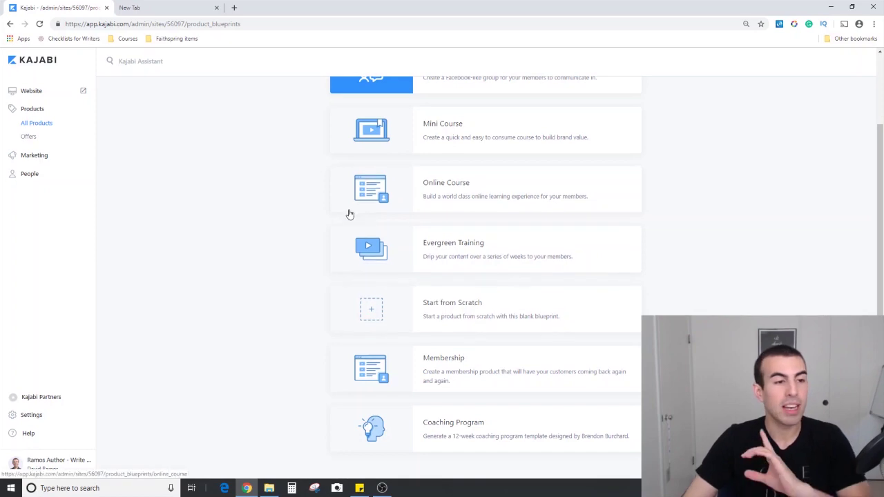
Open Sell Your Book and review its outline modules and $297.00 and $497.00 prices
{"action": "left_click", "coordinate": [39, 112]}
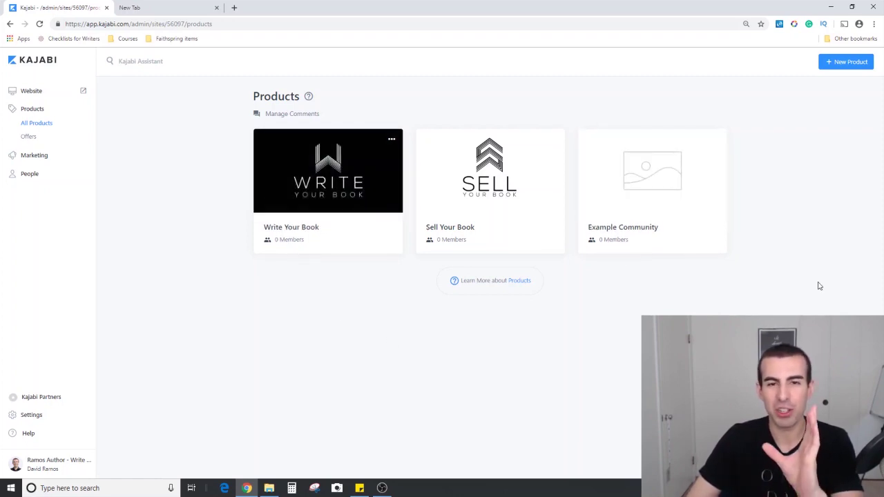
{"action": "left_click", "coordinate": [481, 227]}
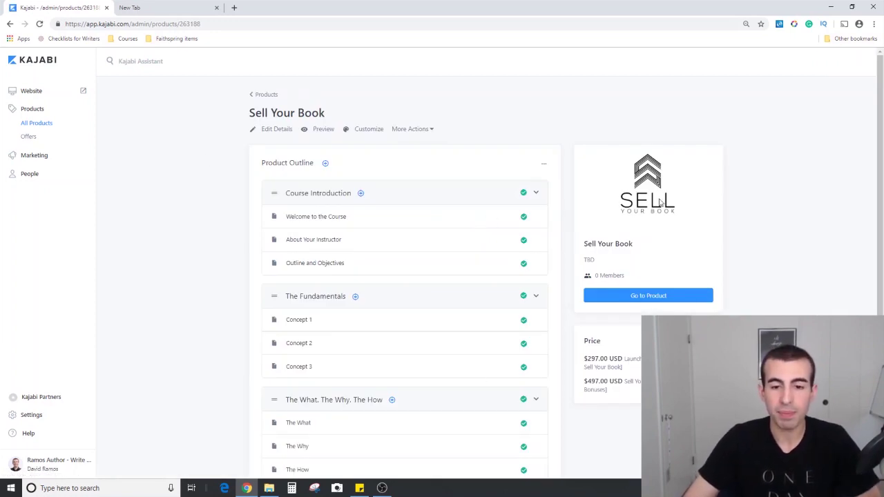
{"action": "scroll", "coordinate": [403, 191], "scroll_direction": "down", "scroll_amount": 1}
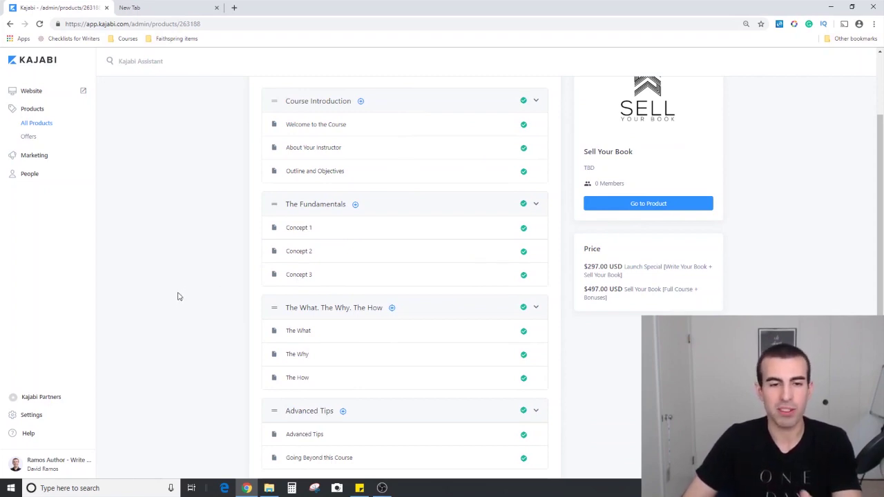
{"action": "scroll", "coordinate": [179, 298], "scroll_direction": "down", "scroll_amount": 2}
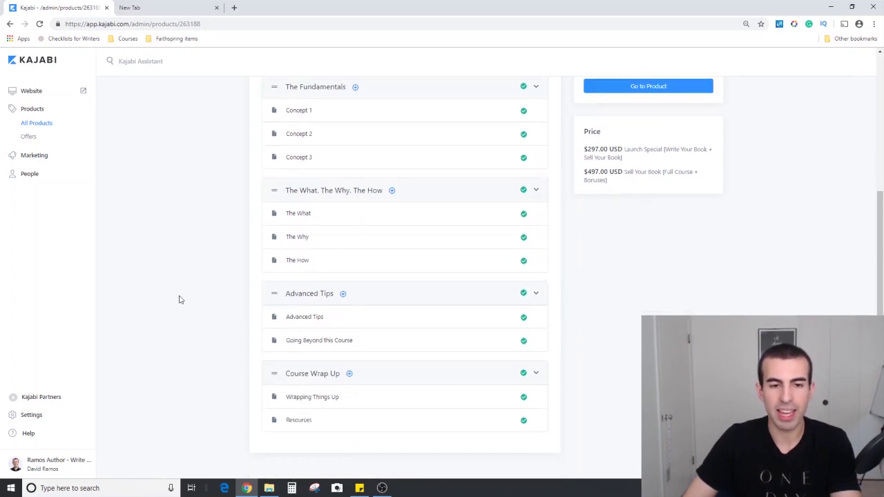
{"action": "scroll", "coordinate": [181, 297], "scroll_direction": "up", "scroll_amount": 3}
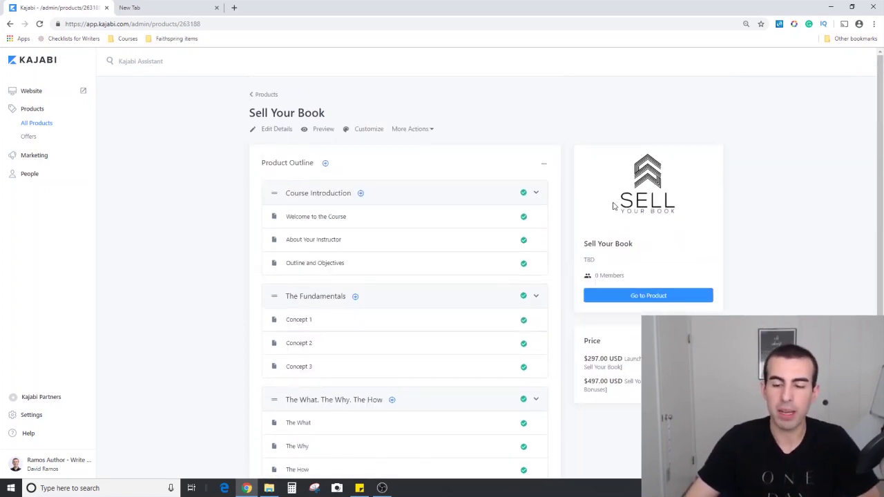
{"action": "scroll", "coordinate": [608, 215], "scroll_direction": "down", "scroll_amount": 2}
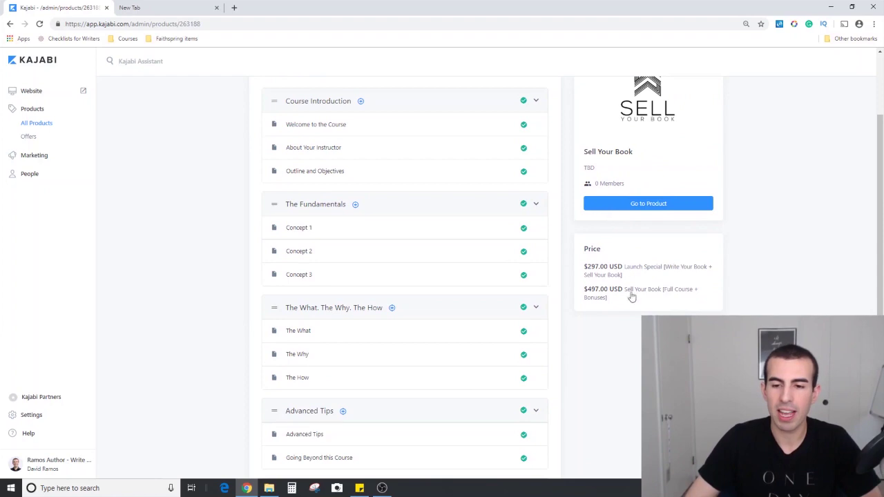
{"action": "left_click_drag", "start_coordinate": [601, 248], "coordinate": [590, 248]}
{"action": "left_click", "coordinate": [608, 253]}
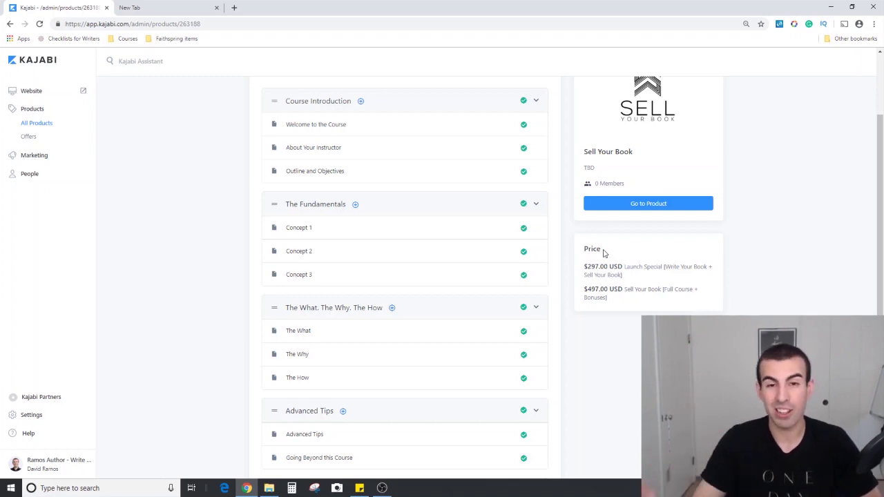
{"action": "scroll", "coordinate": [604, 252], "scroll_direction": "up", "scroll_amount": 2}
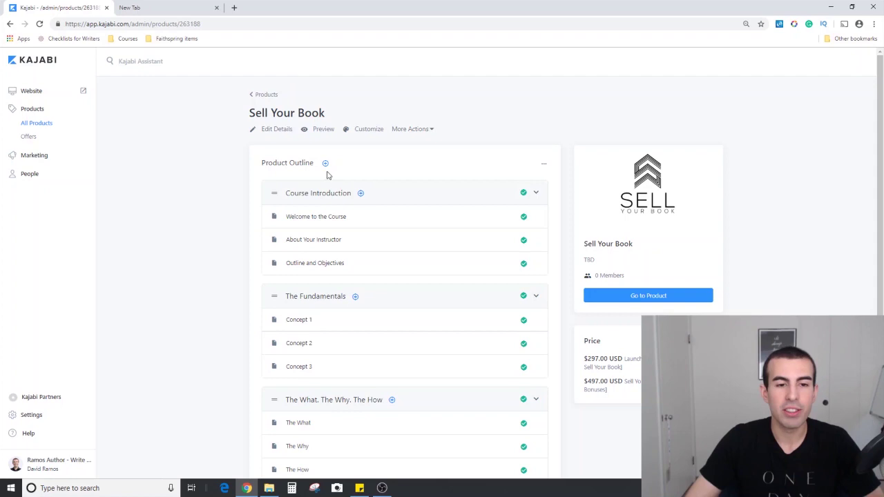
{"action": "scroll", "coordinate": [307, 296], "scroll_direction": "down", "scroll_amount": 2}
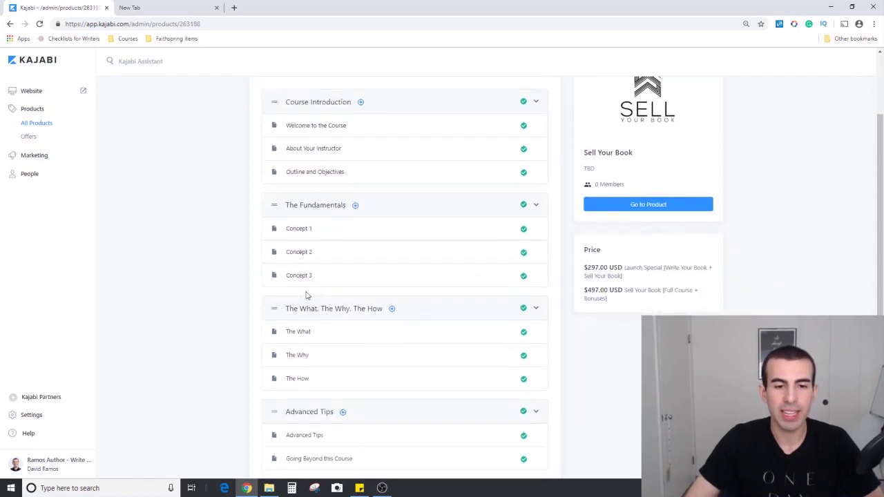
{"action": "scroll", "coordinate": [376, 319], "scroll_direction": "down", "scroll_amount": 3}
{"action": "scroll", "coordinate": [362, 300], "scroll_direction": "up", "scroll_amount": 5}
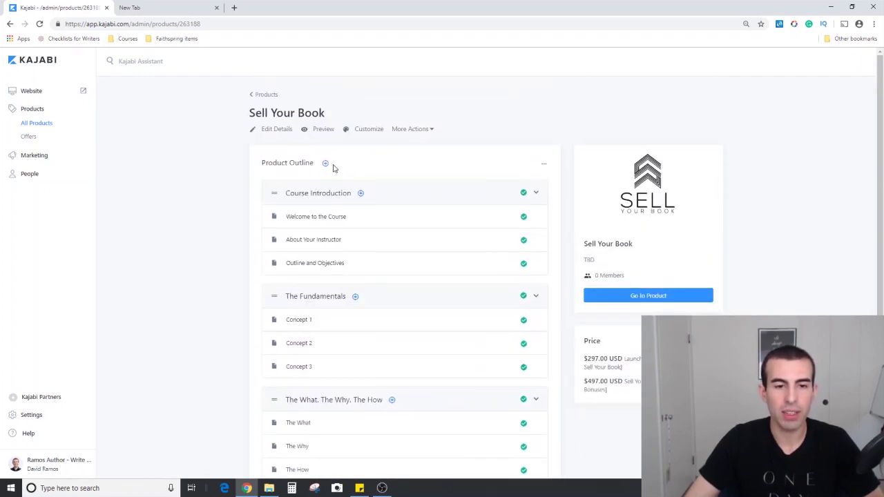
Add a new outline category named 'Category #6 - TEST' to Sell Your Book
{"action": "left_click_drag", "start_coordinate": [262, 163], "coordinate": [318, 163]}
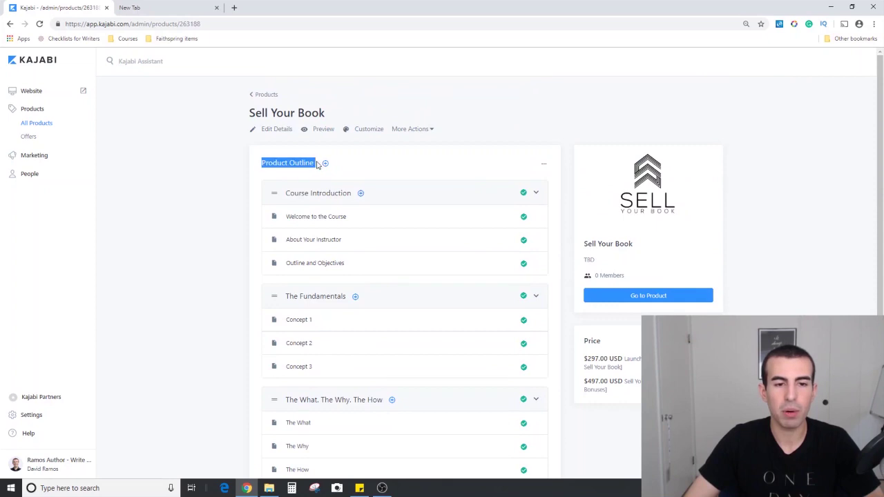
{"action": "left_click", "coordinate": [325, 165]}
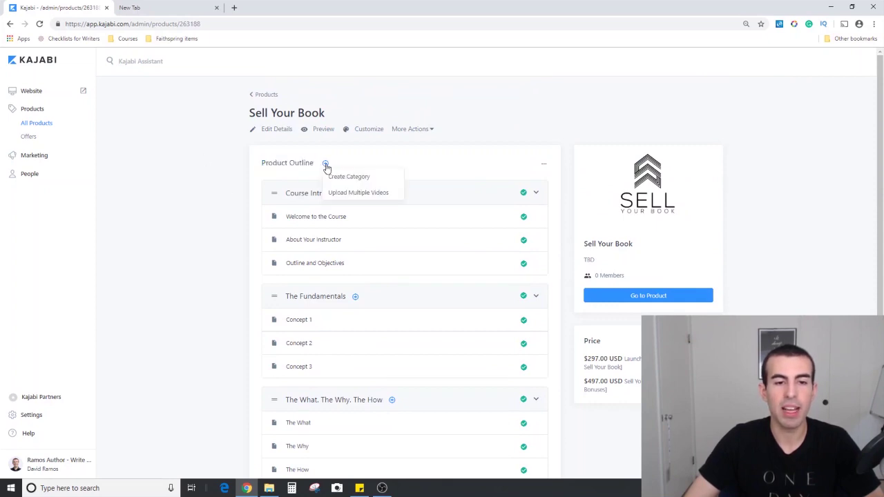
{"action": "left_click", "coordinate": [373, 181]}
{"action": "left_click", "coordinate": [384, 155]}
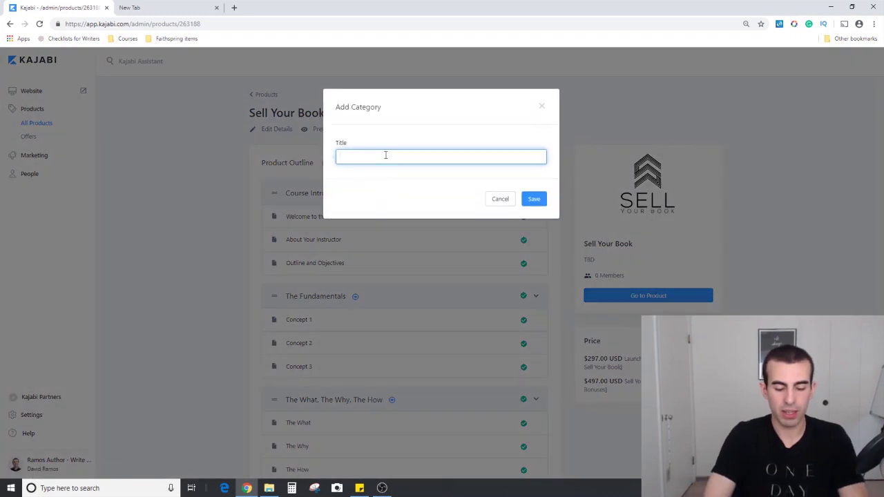
{"action": "type", "text": "Catego"}
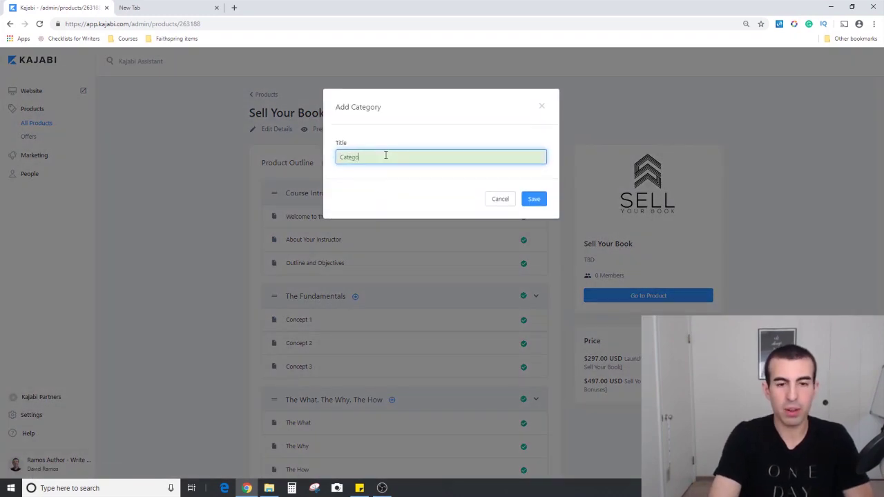
{"action": "type", "text": "ry #6"}
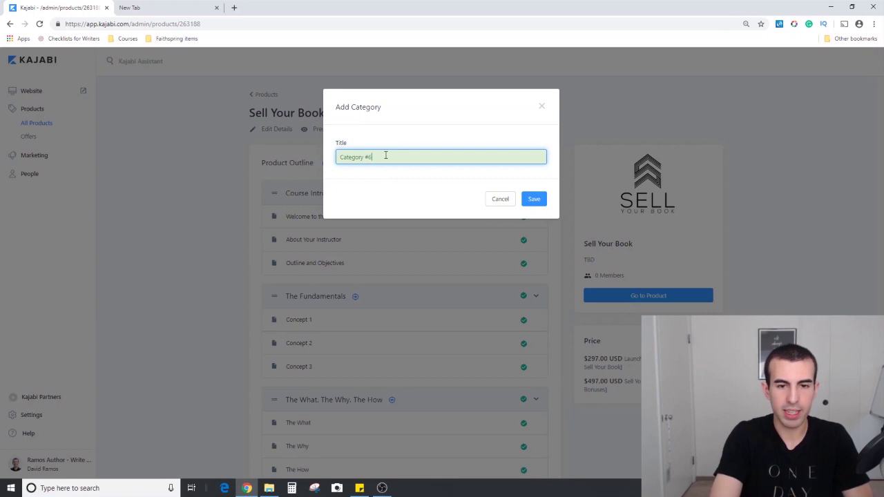
{"action": "type", "text": " - Tes"}
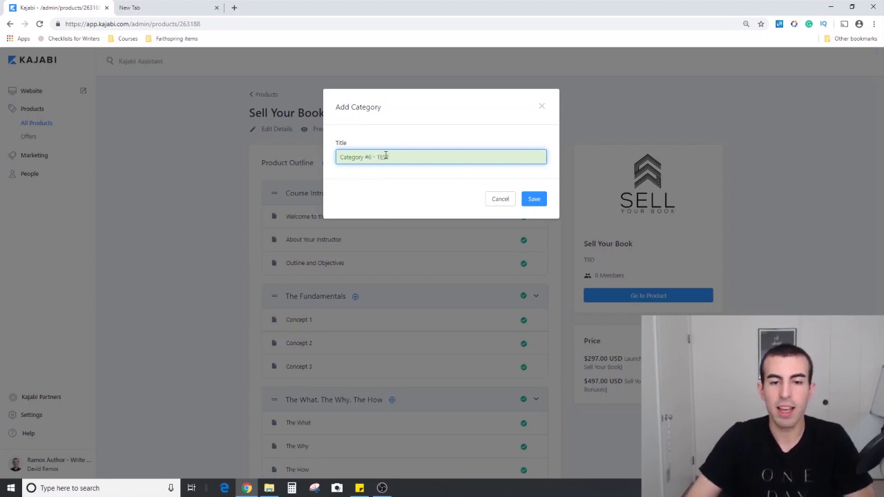
{"action": "left_click", "coordinate": [533, 199]}
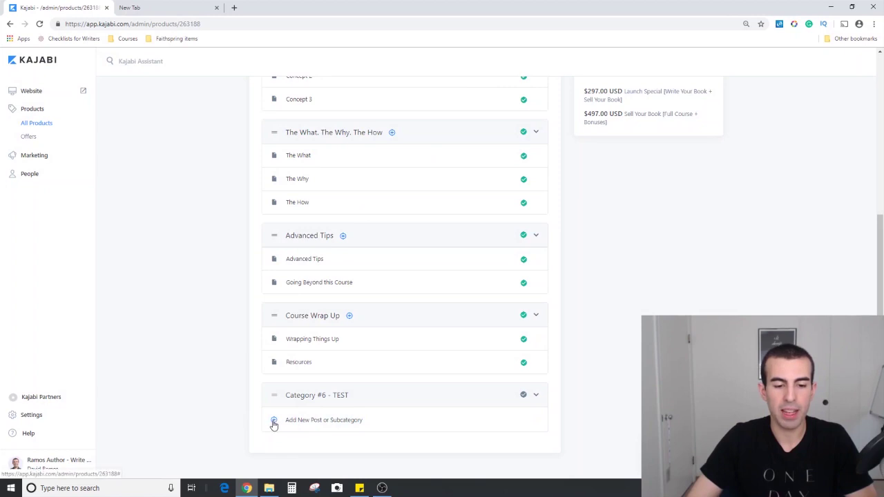
Add two posts, 'Video 1' and 'Video 2', to Category #6 - TEST
{"action": "left_click", "coordinate": [274, 423]}
{"action": "left_click", "coordinate": [330, 442]}
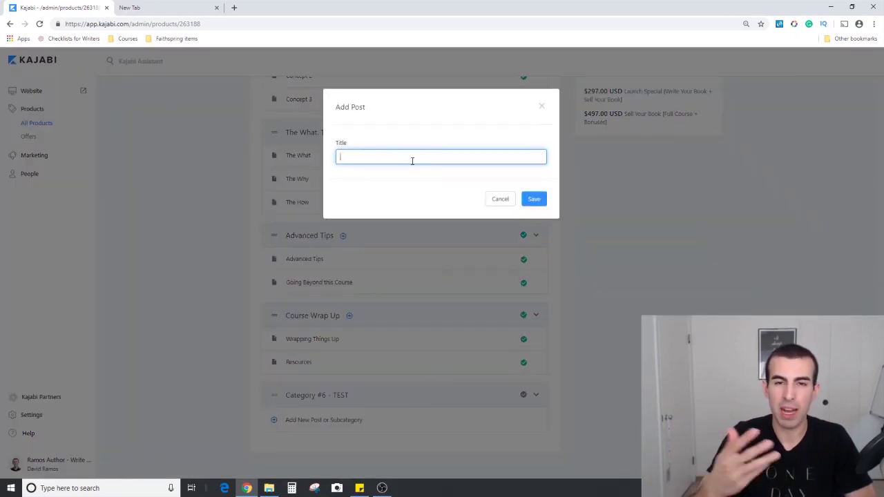
{"action": "type", "text": "Vi"}
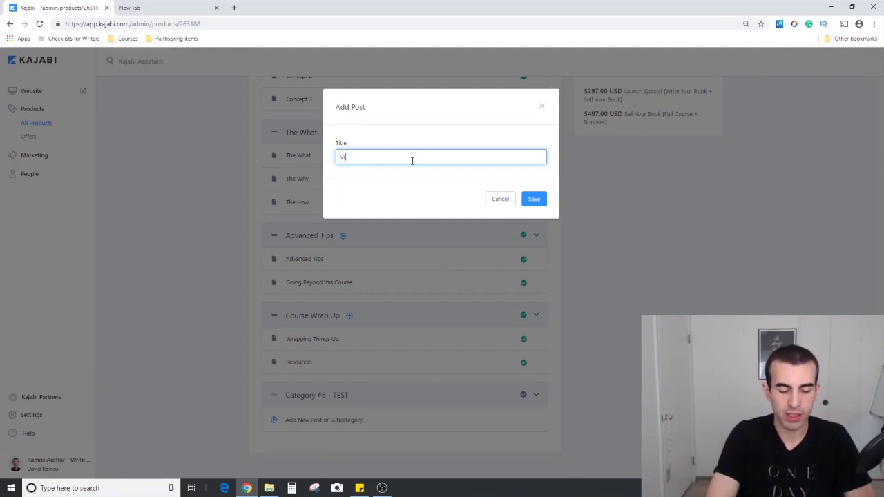
{"action": "type", "text": "deo 1"}
{"action": "left_click", "coordinate": [534, 199]}
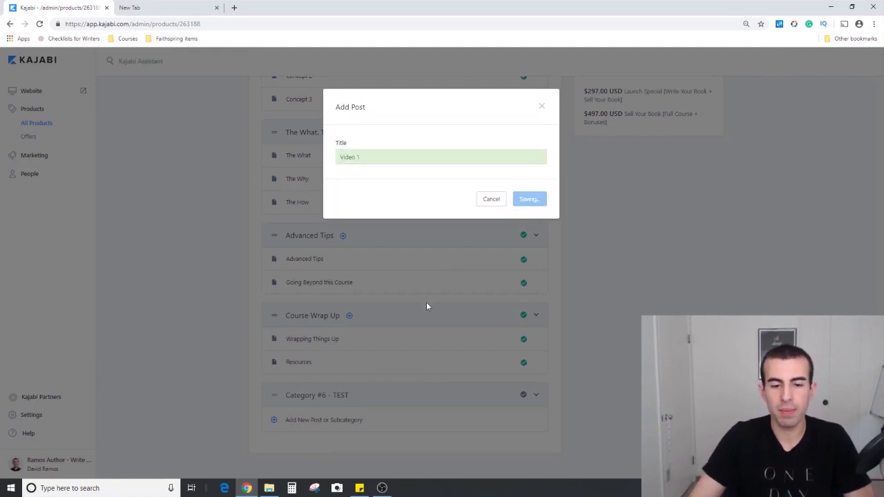
{"action": "left_click", "coordinate": [360, 398]}
{"action": "left_click", "coordinate": [386, 416]}
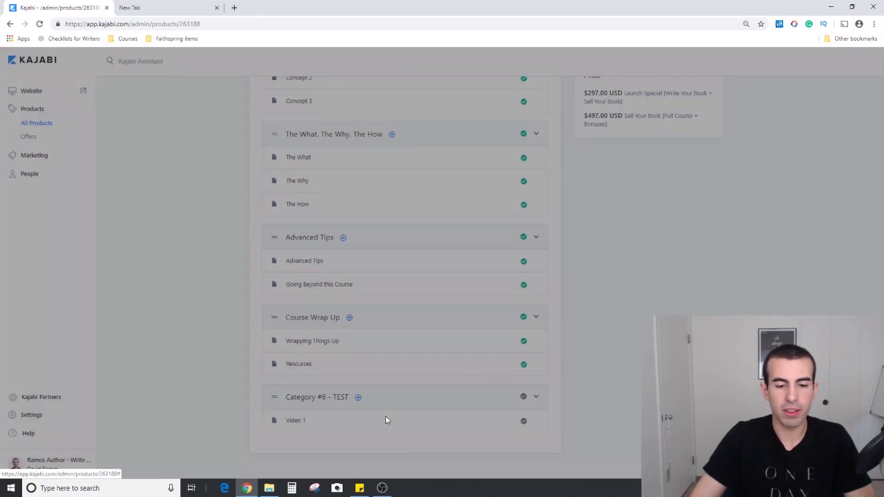
{"action": "type", "text": "Video 2"}
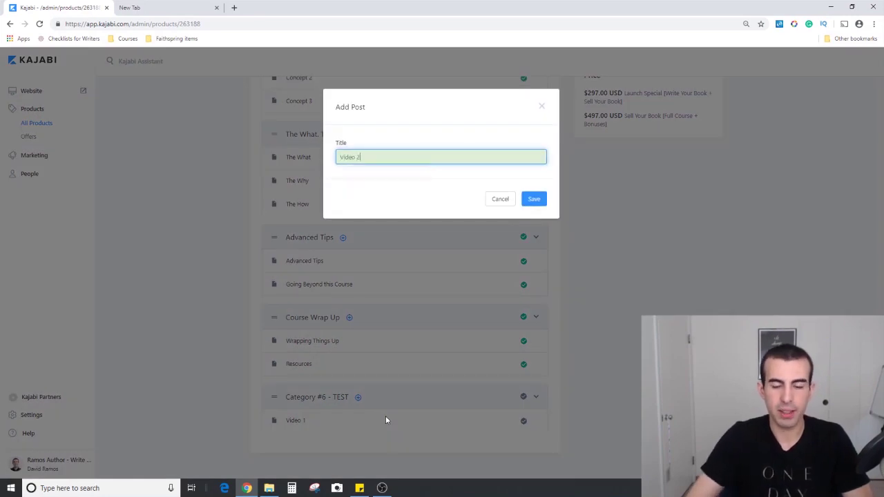
{"action": "left_click", "coordinate": [534, 199]}
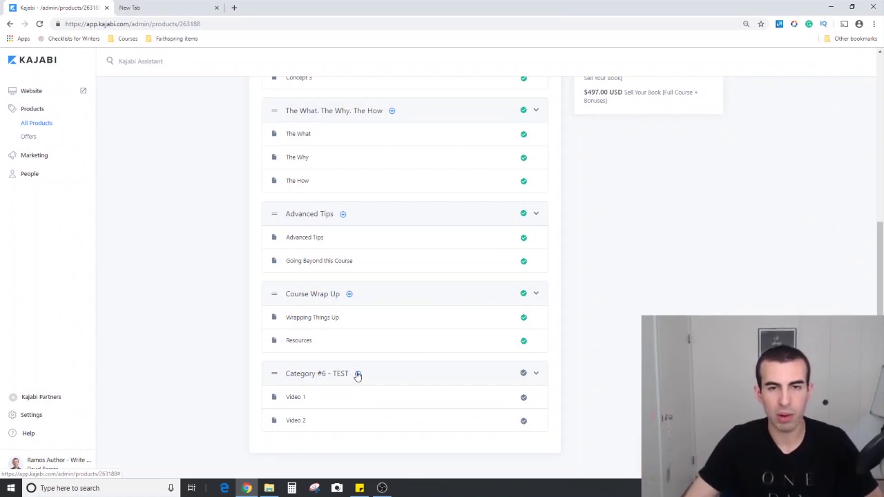
Add subcategory 'Part of Category 6' and move Category #6 - TEST above Advanced Tips
{"action": "left_click", "coordinate": [358, 377]}
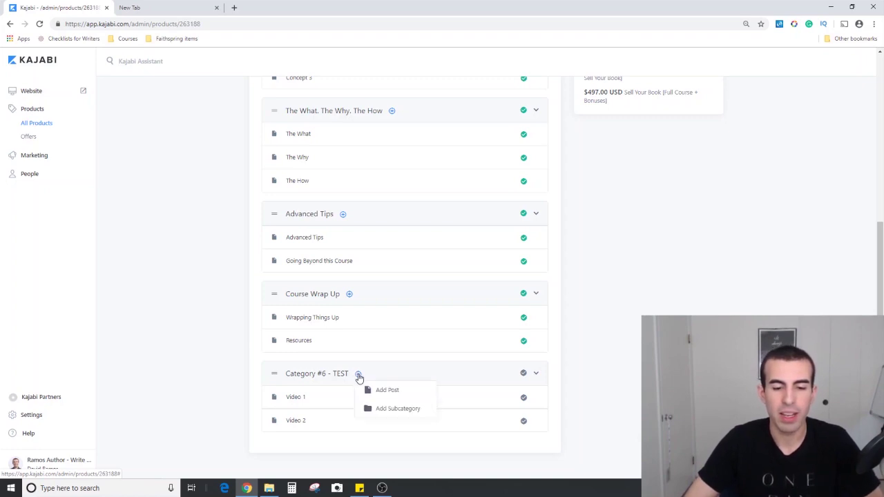
{"action": "left_click", "coordinate": [388, 411]}
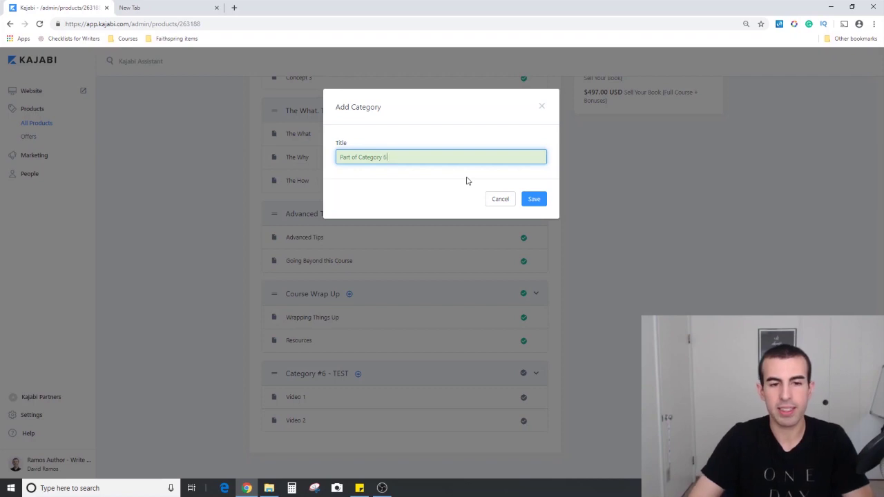
{"action": "left_click", "coordinate": [541, 198]}
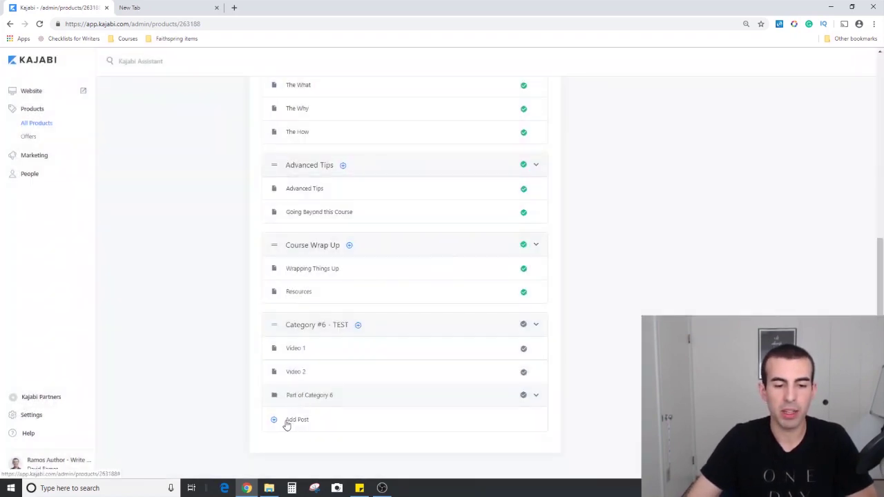
{"action": "left_click_drag", "start_coordinate": [275, 395], "coordinate": [283, 356]}
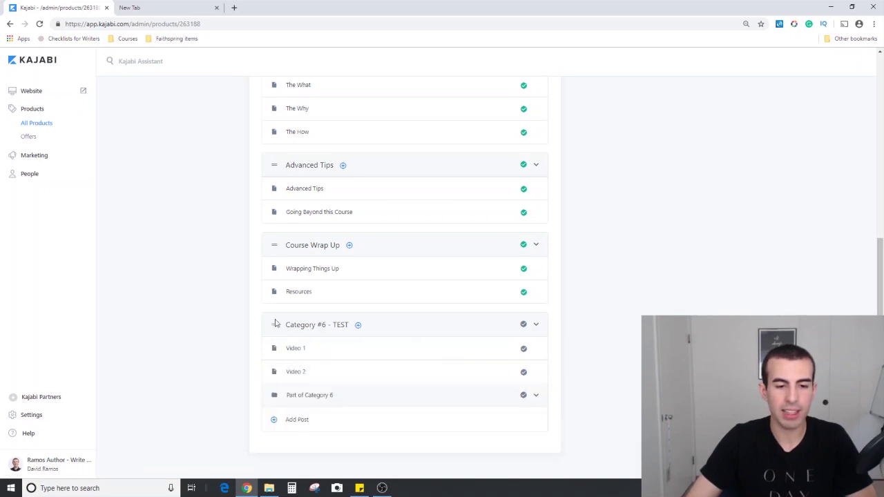
{"action": "left_click_drag", "start_coordinate": [275, 324], "coordinate": [289, 161]}
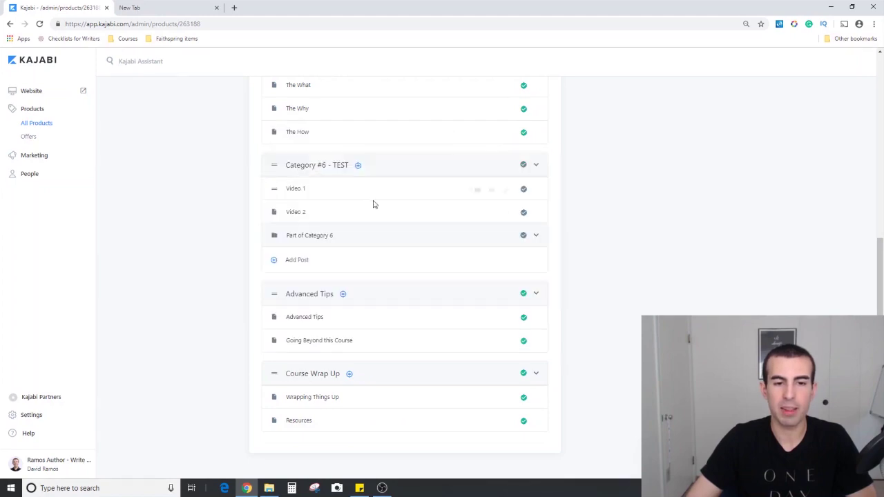
Move Video 2 below the subcategory and add post 'Part 8 of Category 6'
{"action": "left_click", "coordinate": [277, 263]}
{"action": "left_click", "coordinate": [228, 249]}
{"action": "left_click_drag", "start_coordinate": [274, 212], "coordinate": [284, 266]}
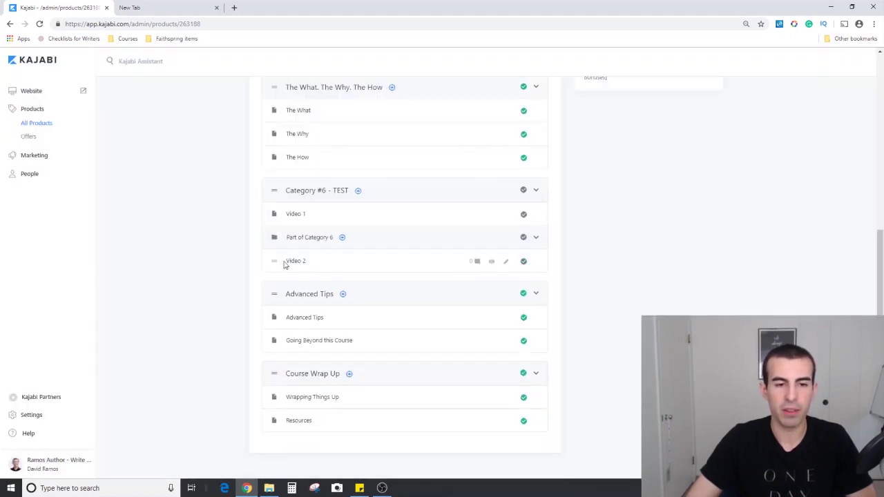
{"action": "left_click", "coordinate": [340, 237]}
{"action": "type", "text": "P"}
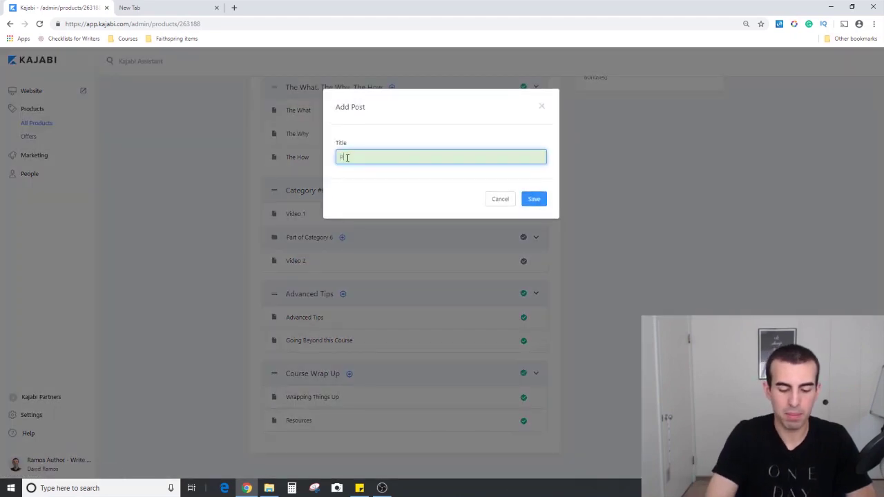
{"action": "type", "text": "art 8 of Cate"}
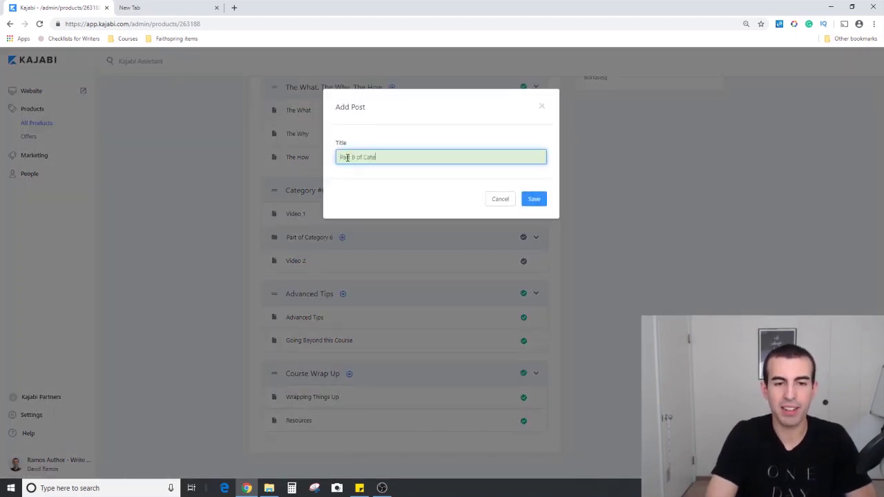
{"action": "type", "text": "gory 6"}
{"action": "left_click", "coordinate": [539, 198]}
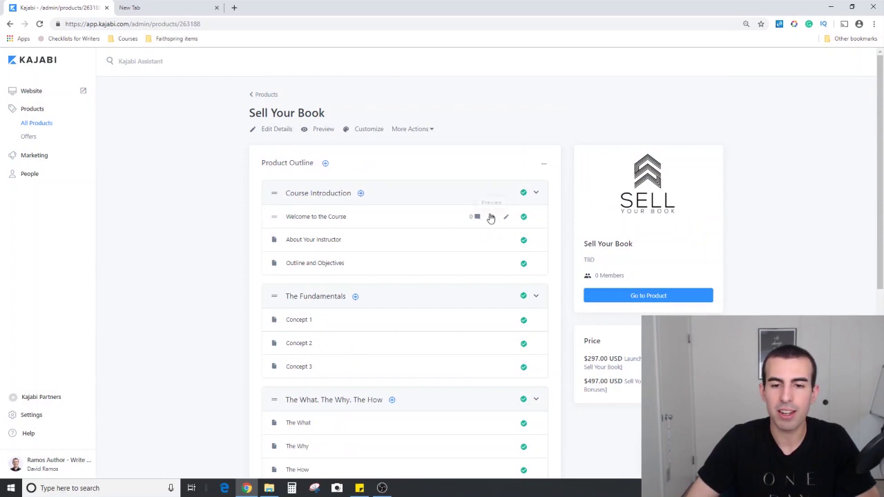
Open the Welcome to the Course post and review its media, details and visibility settings
{"action": "left_click", "coordinate": [341, 219]}
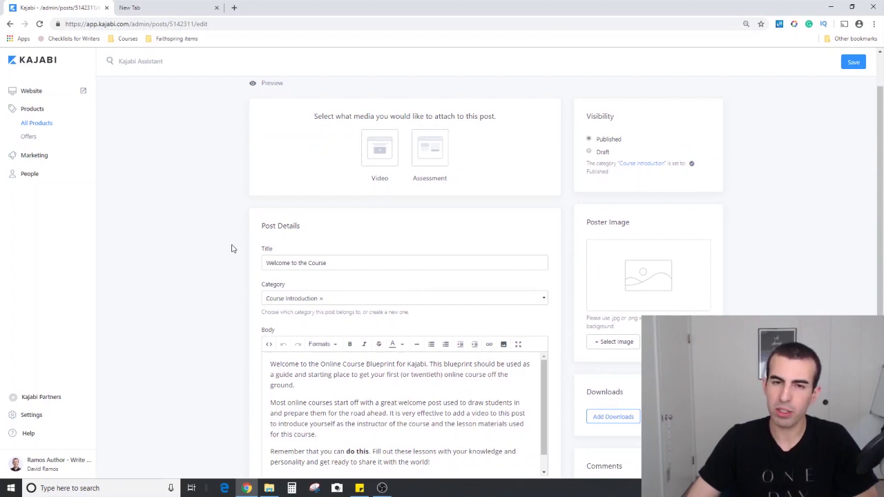
{"action": "scroll", "coordinate": [290, 221], "scroll_direction": "up", "scroll_amount": 1}
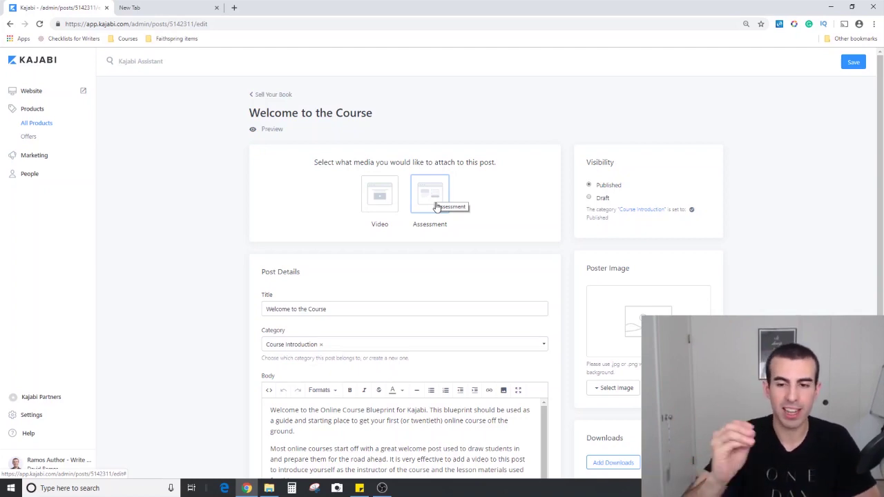
{"action": "scroll", "coordinate": [549, 235], "scroll_direction": "down", "scroll_amount": 1}
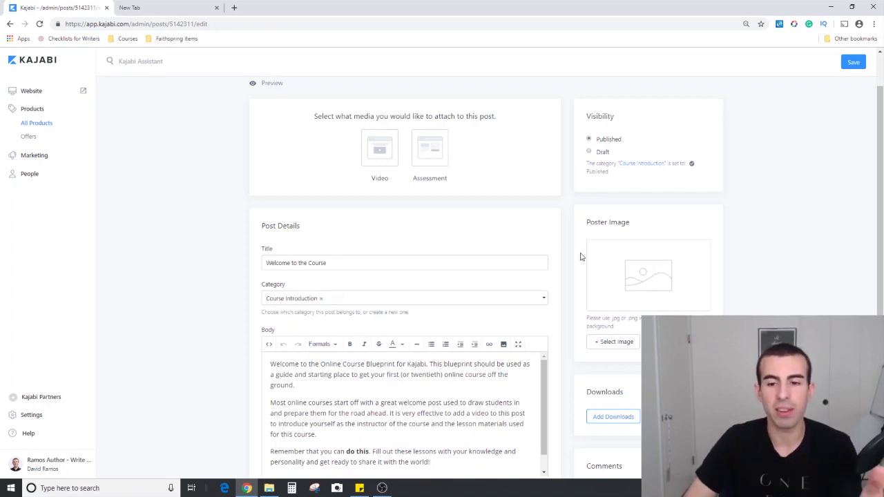
{"action": "scroll", "coordinate": [580, 257], "scroll_direction": "down", "scroll_amount": 2}
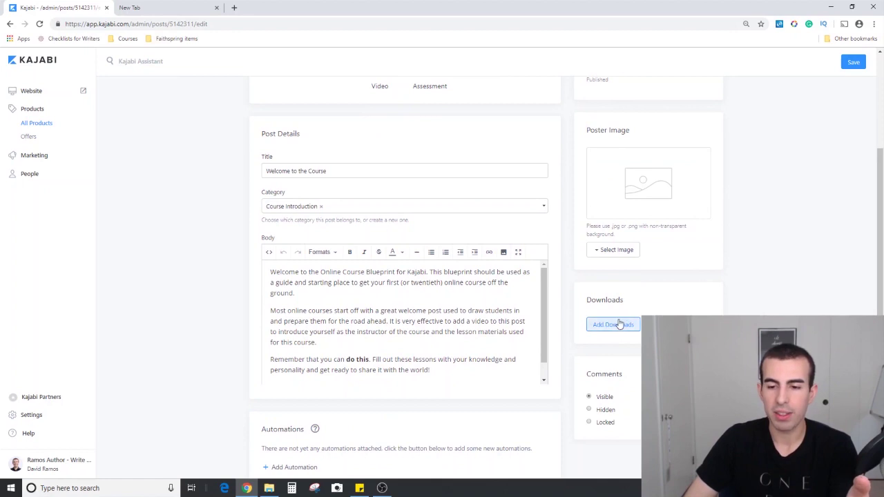
{"action": "scroll", "coordinate": [608, 406], "scroll_direction": "down", "scroll_amount": 1}
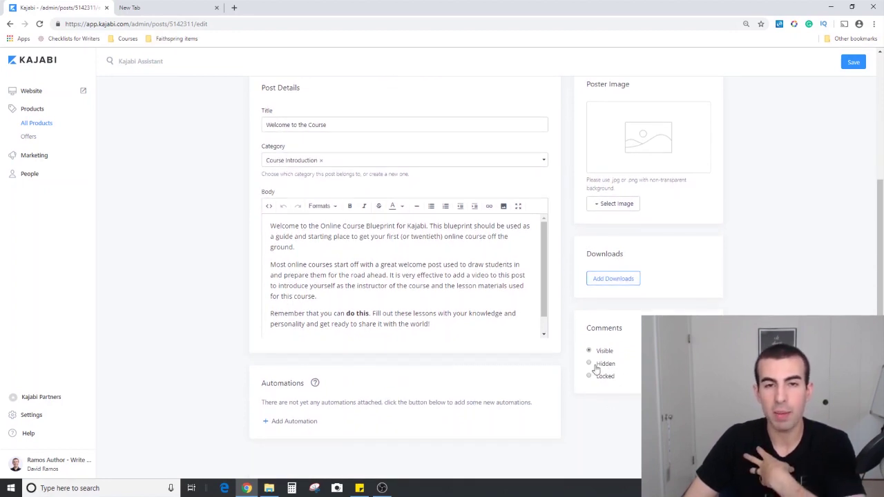
{"action": "scroll", "coordinate": [569, 326], "scroll_direction": "up", "scroll_amount": 4}
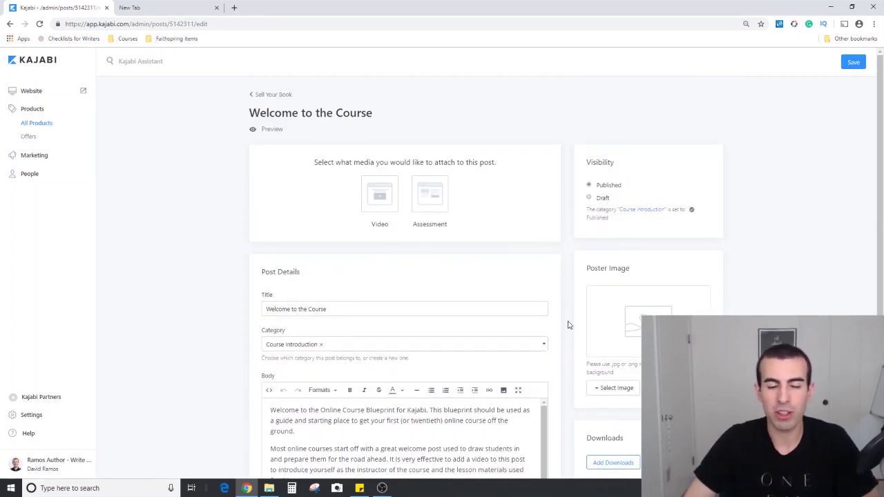
{"action": "scroll", "coordinate": [526, 269], "scroll_direction": "down", "scroll_amount": 2}
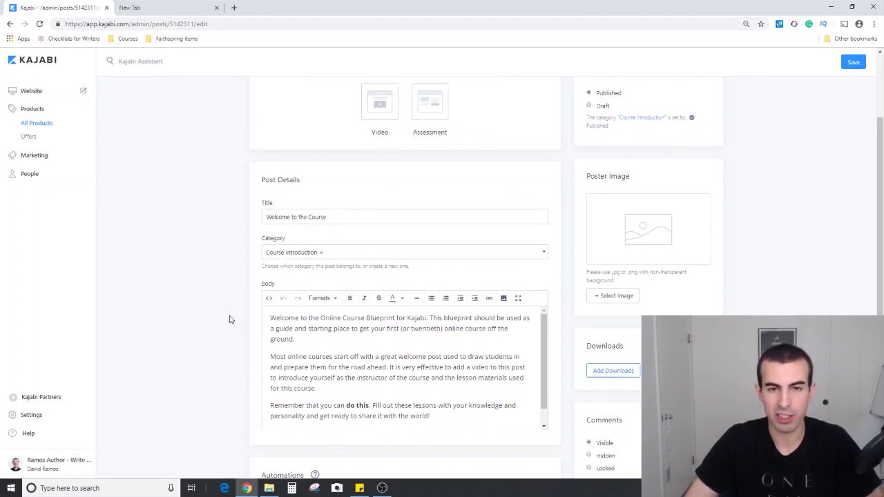
{"action": "scroll", "coordinate": [475, 395], "scroll_direction": "down", "scroll_amount": 1}
{"action": "scroll", "coordinate": [207, 247], "scroll_direction": "down", "scroll_amount": 2}
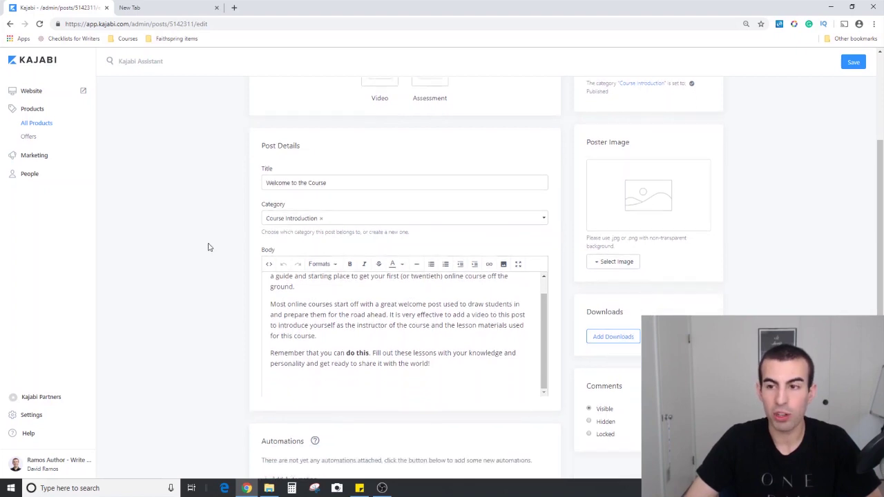
{"action": "scroll", "coordinate": [592, 367], "scroll_direction": "up", "scroll_amount": 4}
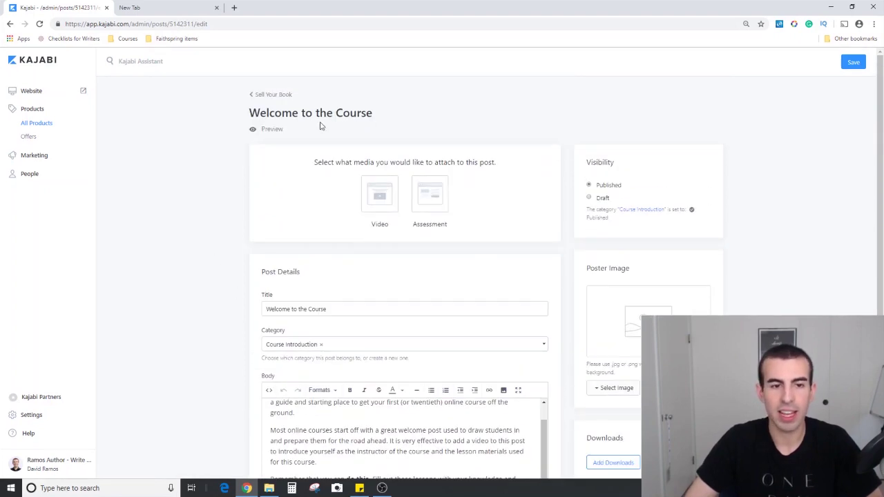
Preview Welcome to the Course as a student and mark the lesson complete
{"action": "left_click", "coordinate": [272, 131]}
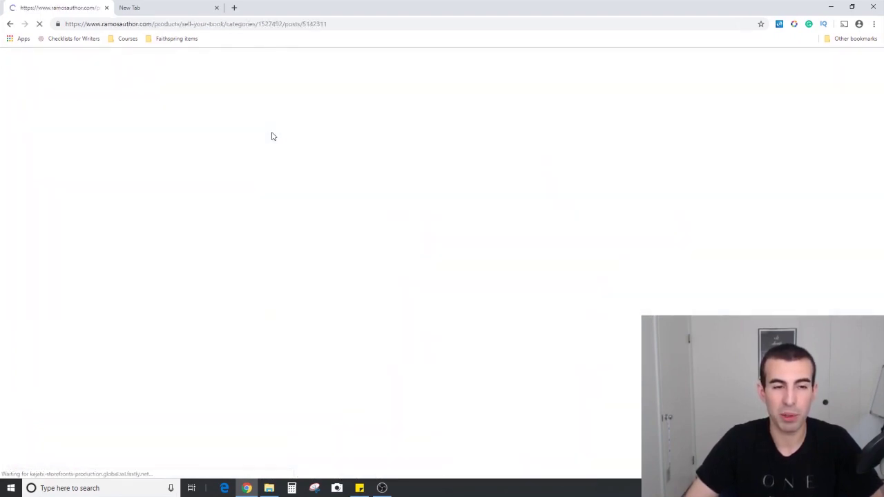
{"action": "scroll", "coordinate": [138, 204], "scroll_direction": "down", "scroll_amount": 3}
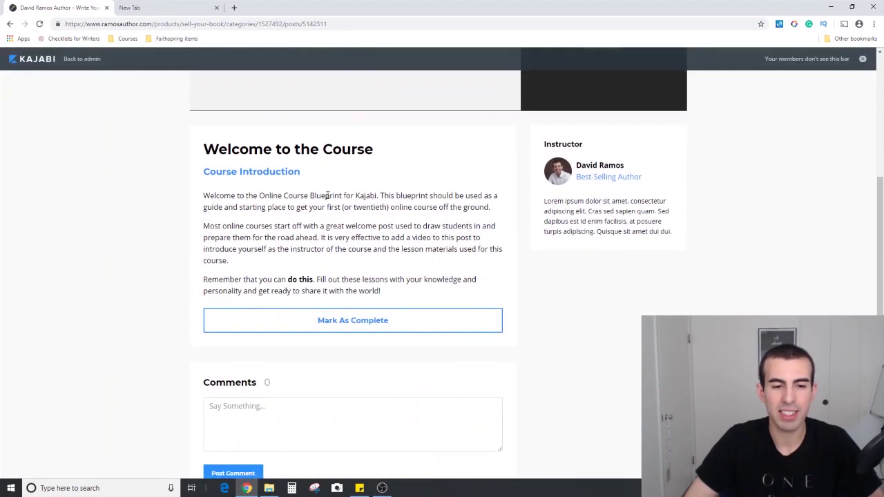
{"action": "scroll", "coordinate": [196, 267], "scroll_direction": "up", "scroll_amount": 3}
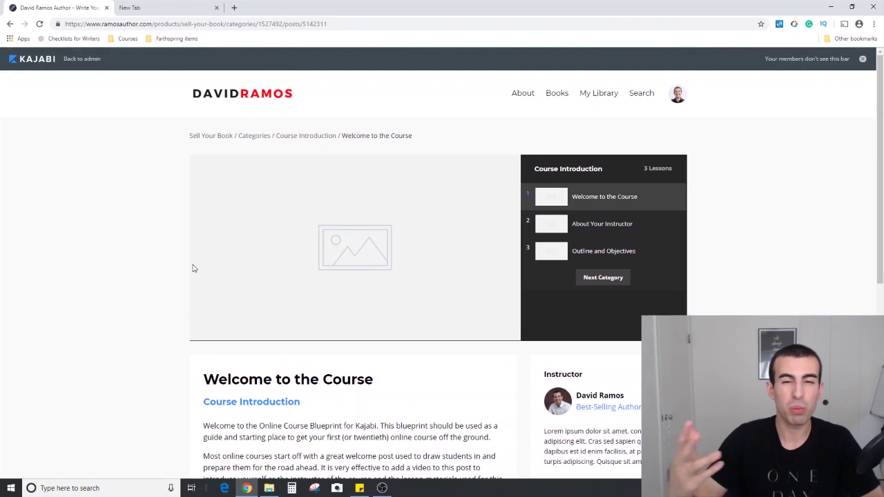
{"action": "scroll", "coordinate": [193, 268], "scroll_direction": "down", "scroll_amount": 1}
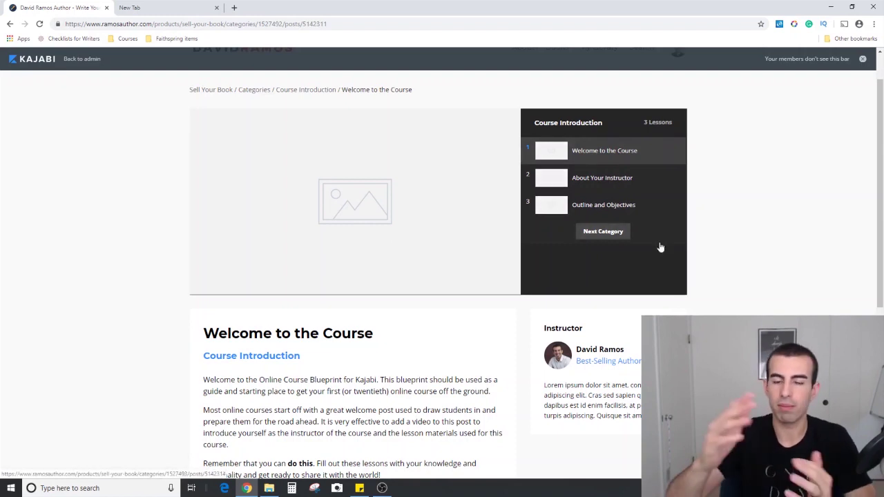
{"action": "scroll", "coordinate": [227, 237], "scroll_direction": "down", "scroll_amount": 3}
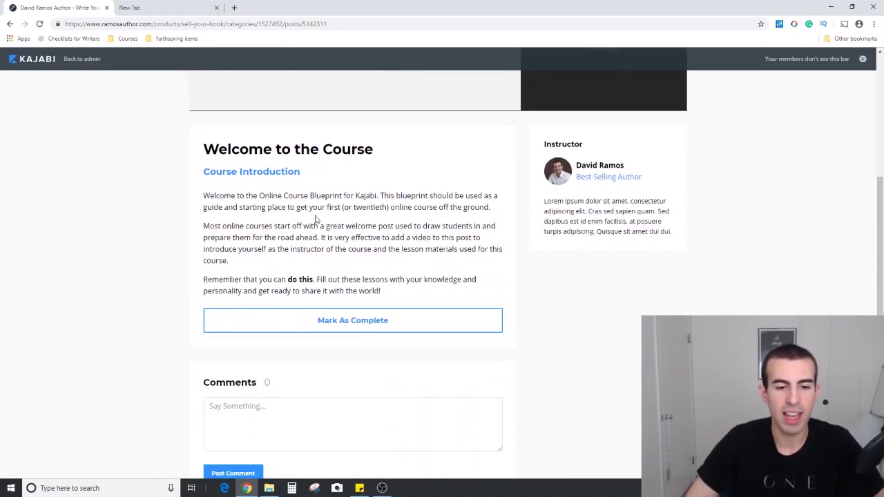
{"action": "left_click", "coordinate": [418, 323]}
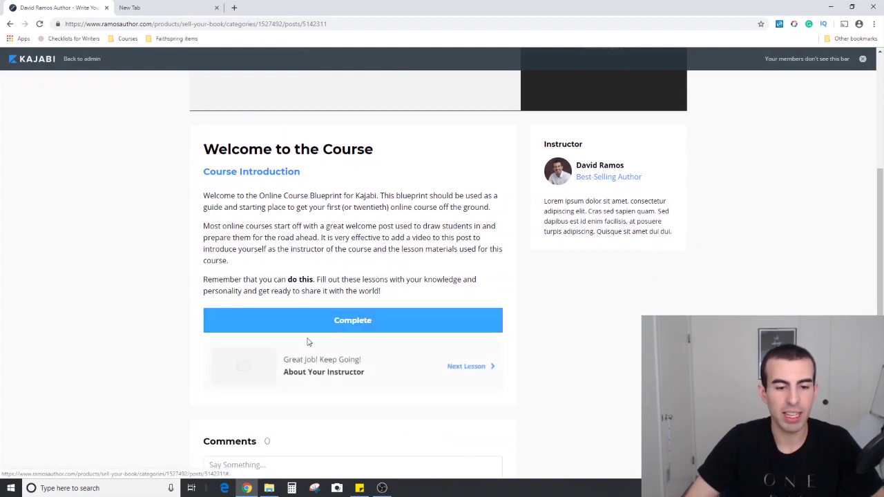
{"action": "scroll", "coordinate": [310, 208], "scroll_direction": "up", "scroll_amount": 3}
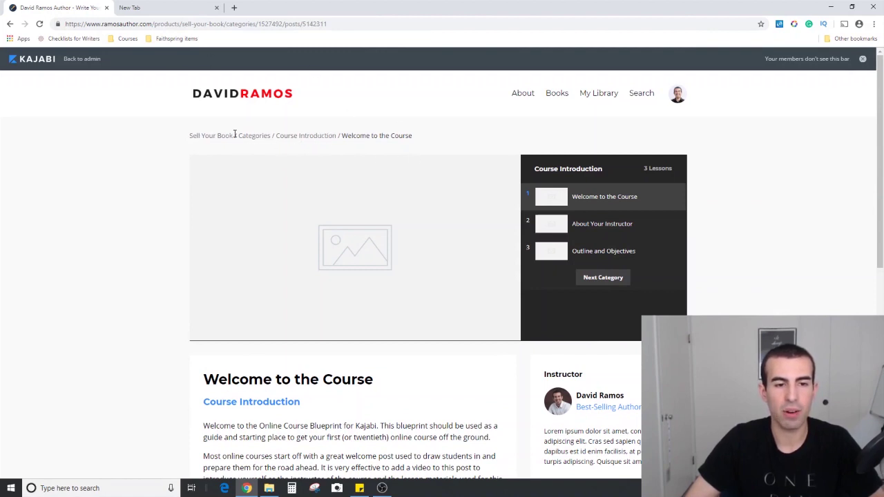
{"action": "left_click", "coordinate": [217, 141]}
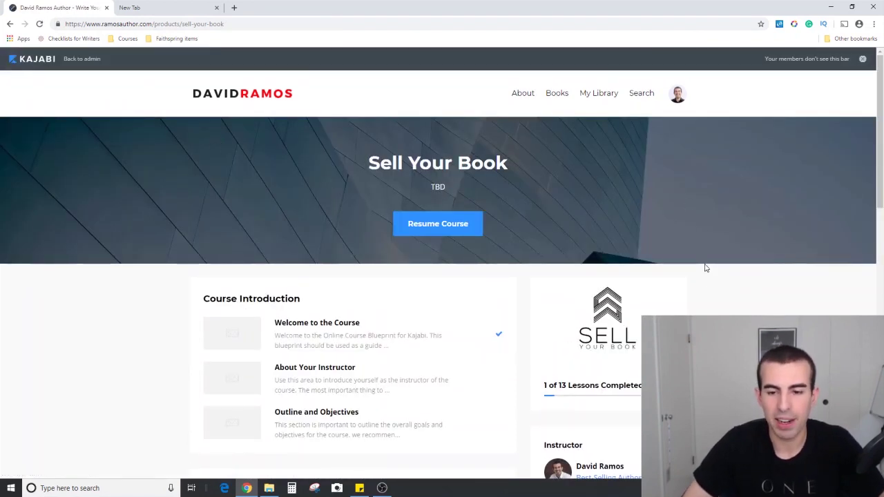
{"action": "scroll", "coordinate": [484, 214], "scroll_direction": "down", "scroll_amount": 1}
{"action": "scroll", "coordinate": [500, 290], "scroll_direction": "down", "scroll_amount": 2}
{"action": "scroll", "coordinate": [193, 263], "scroll_direction": "up", "scroll_amount": 3}
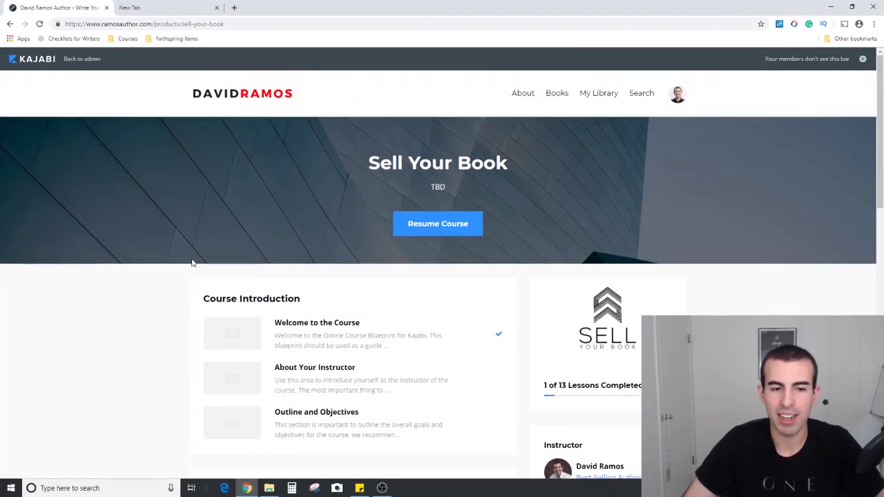
{"action": "left_click_drag", "start_coordinate": [365, 161], "coordinate": [513, 163]}
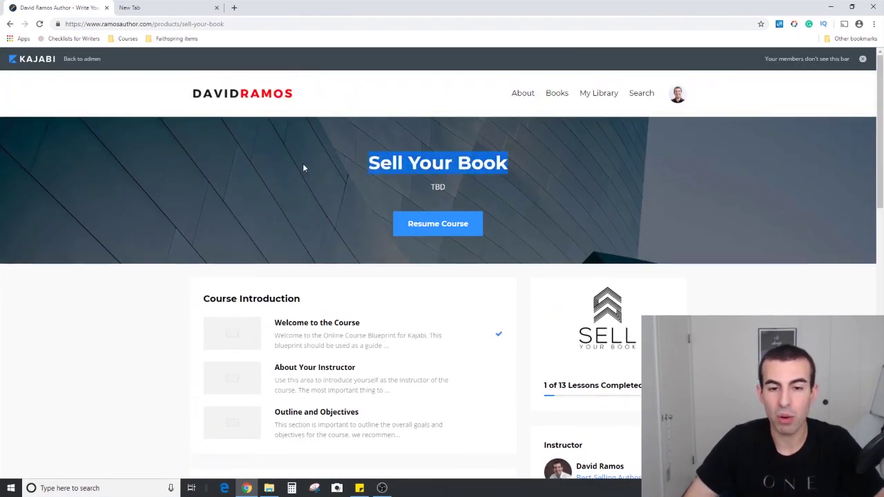
{"action": "scroll", "coordinate": [568, 246], "scroll_direction": "down", "scroll_amount": 2}
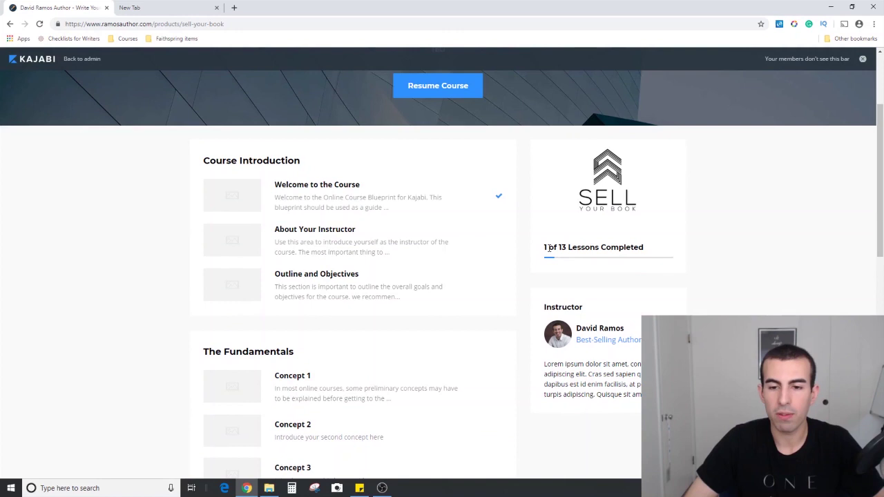
{"action": "left_click_drag", "start_coordinate": [548, 247], "coordinate": [599, 247]}
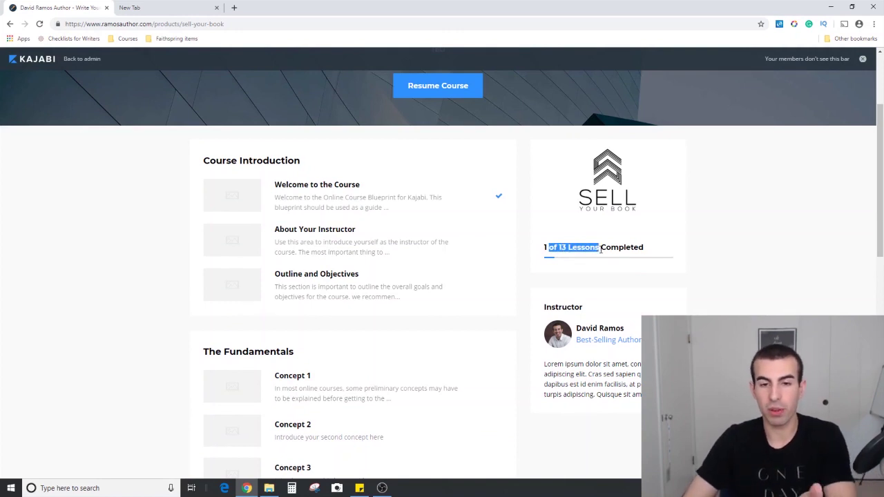
{"action": "scroll", "coordinate": [599, 330], "scroll_direction": "down", "scroll_amount": 2}
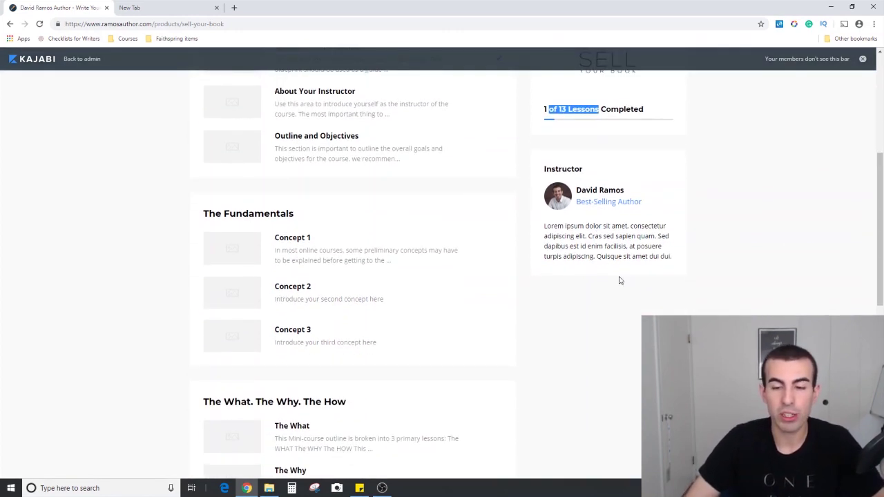
{"action": "left_click_drag", "start_coordinate": [553, 226], "coordinate": [649, 246]}
{"action": "scroll", "coordinate": [615, 299], "scroll_direction": "up", "scroll_amount": 4}
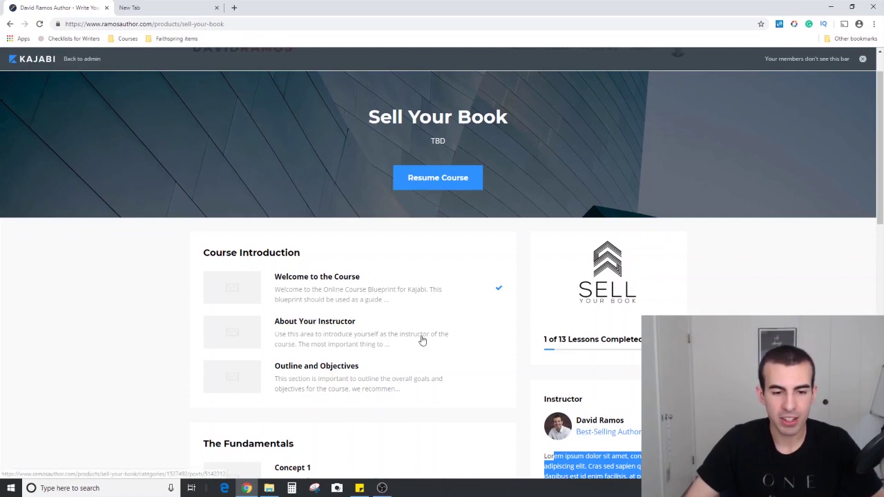
{"action": "scroll", "coordinate": [425, 331], "scroll_direction": "down", "scroll_amount": 2}
{"action": "scroll", "coordinate": [201, 269], "scroll_direction": "down", "scroll_amount": 5}
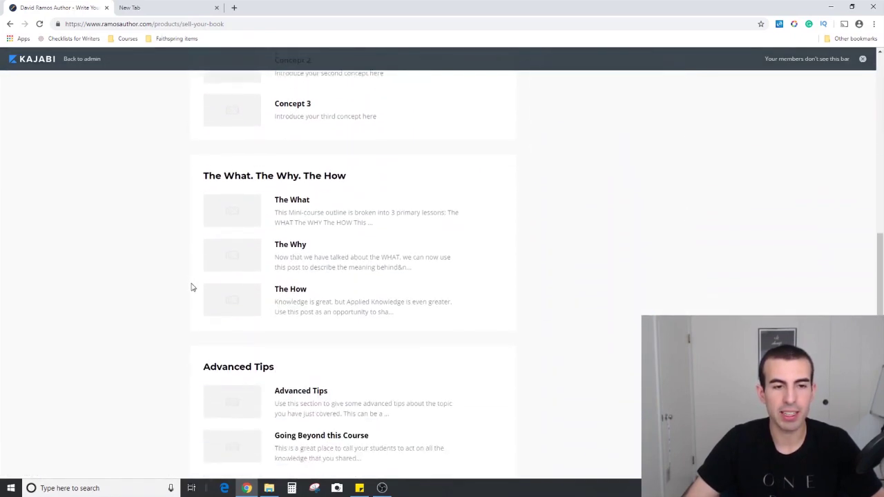
{"action": "scroll", "coordinate": [196, 287], "scroll_direction": "up", "scroll_amount": 7}
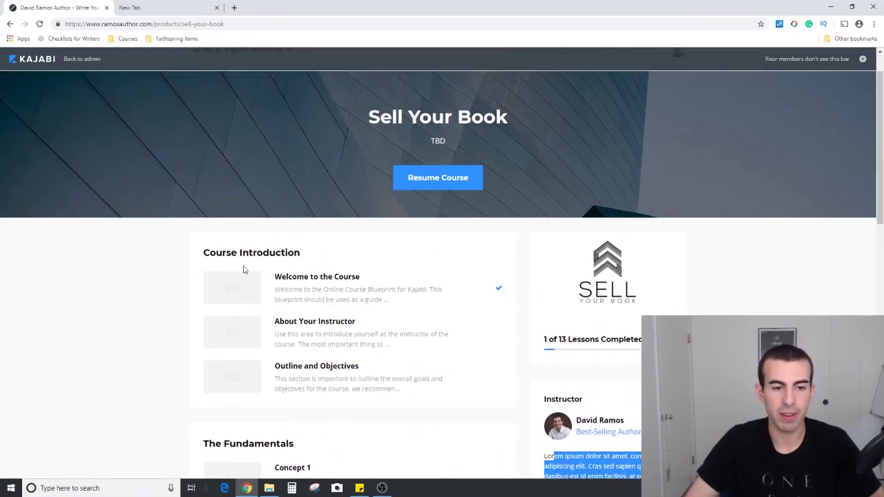
{"action": "scroll", "coordinate": [297, 221], "scroll_direction": "down", "scroll_amount": 2}
{"action": "scroll", "coordinate": [325, 235], "scroll_direction": "down", "scroll_amount": 3}
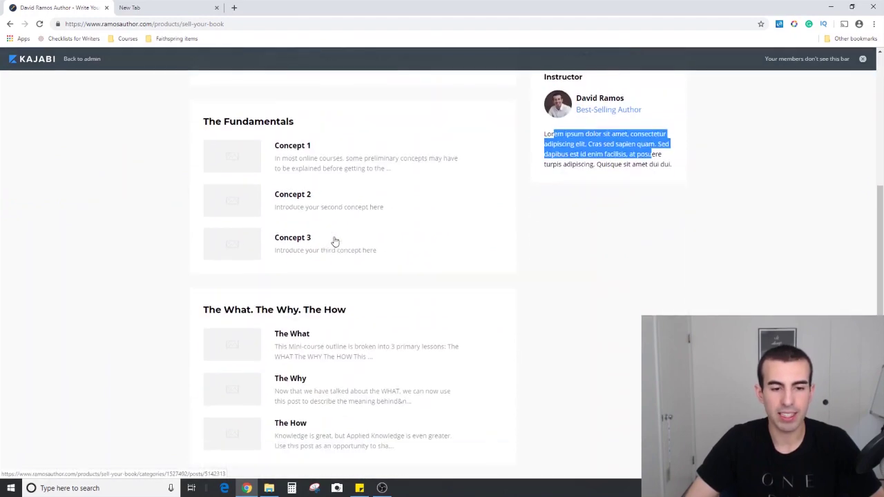
{"action": "scroll", "coordinate": [334, 241], "scroll_direction": "down", "scroll_amount": 5}
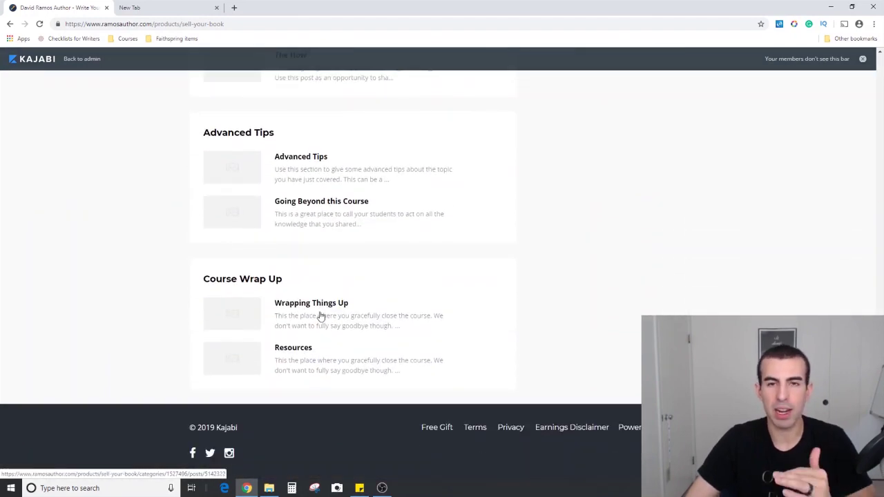
{"action": "scroll", "coordinate": [316, 311], "scroll_direction": "up", "scroll_amount": 10}
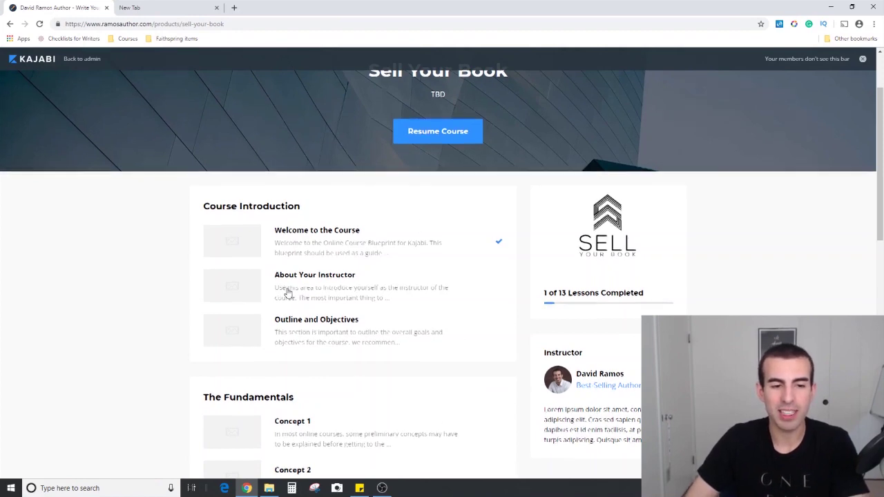
{"action": "scroll", "coordinate": [410, 306], "scroll_direction": "down", "scroll_amount": 2}
{"action": "scroll", "coordinate": [410, 306], "scroll_direction": "up", "scroll_amount": 4}
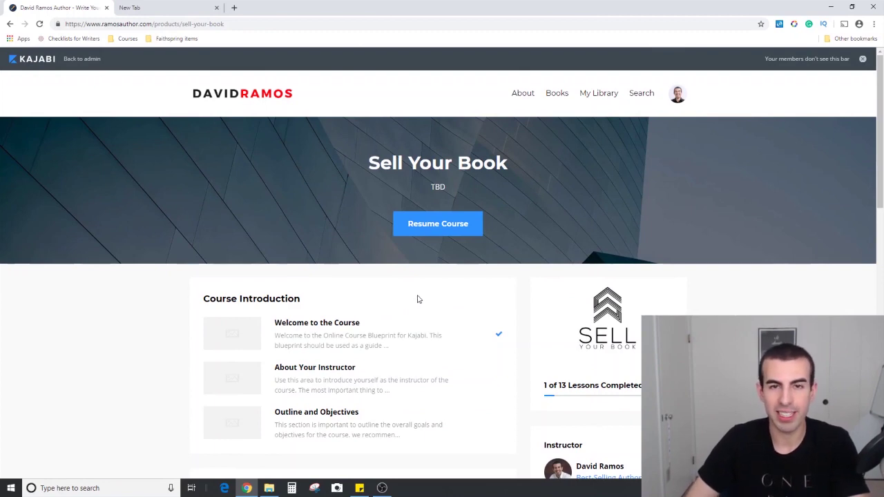
{"action": "scroll", "coordinate": [418, 299], "scroll_direction": "down", "scroll_amount": 10}
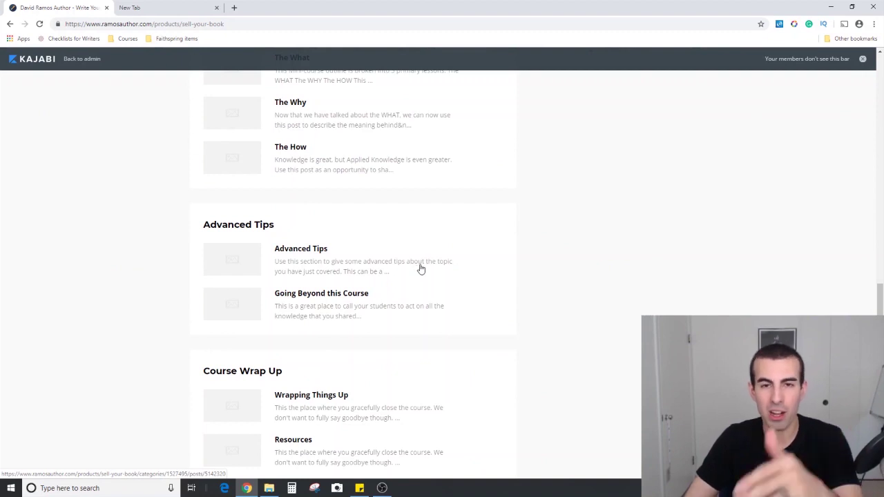
{"action": "scroll", "coordinate": [421, 269], "scroll_direction": "up", "scroll_amount": 10}
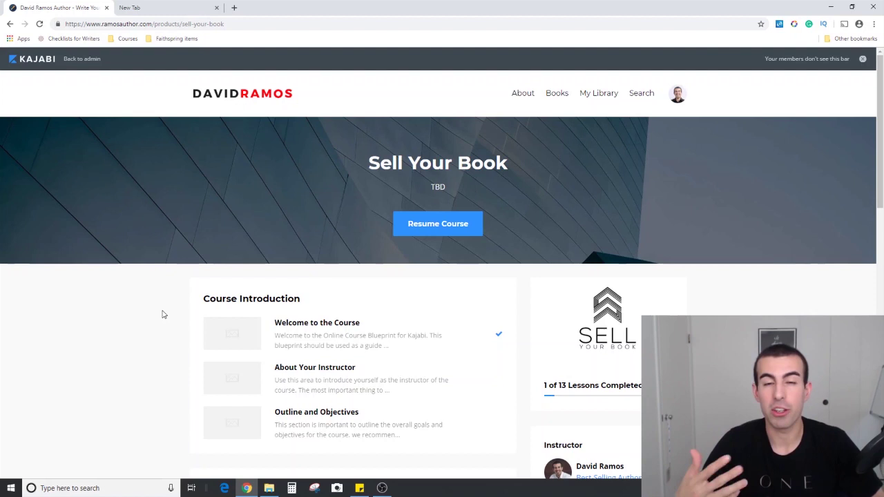
{"action": "scroll", "coordinate": [405, 332], "scroll_direction": "down", "scroll_amount": 1}
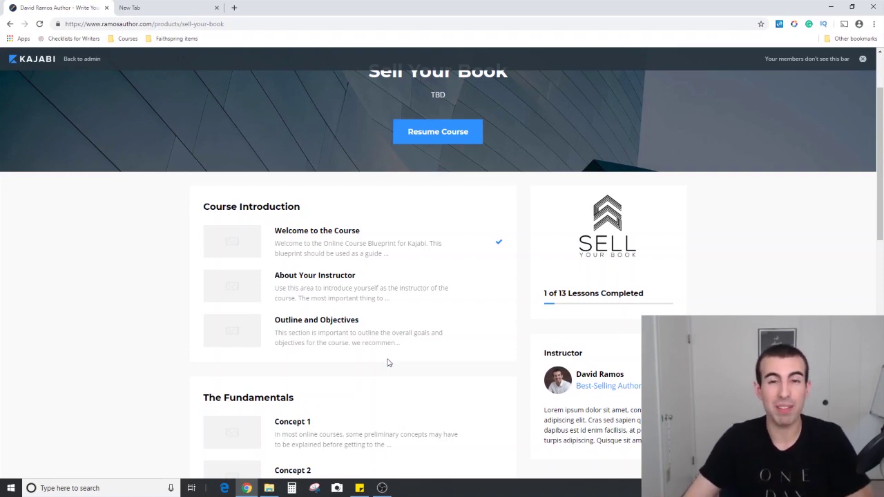
{"action": "scroll", "coordinate": [409, 351], "scroll_direction": "up", "scroll_amount": 1}
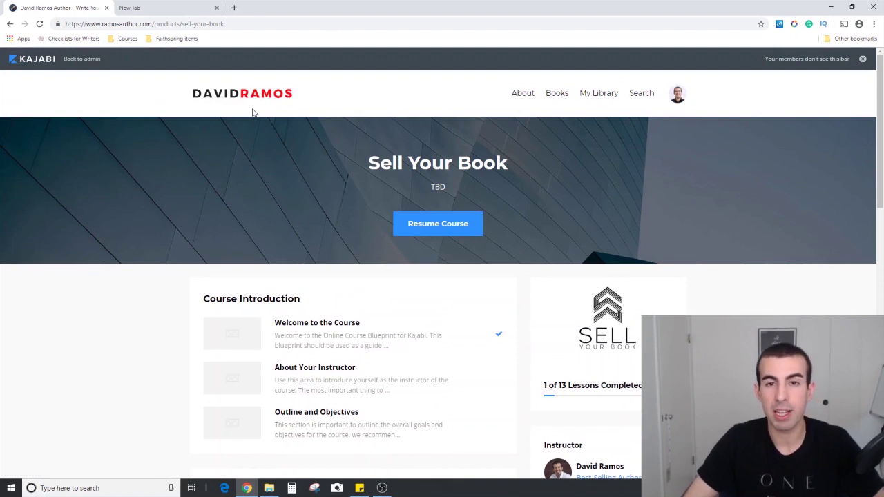
Return to the admin side and list all three products again
{"action": "left_click", "coordinate": [9, 24]}
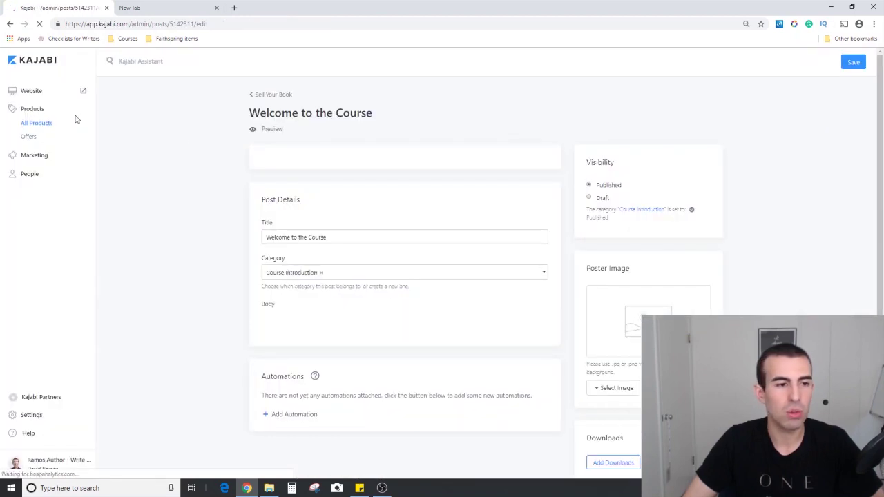
{"action": "left_click", "coordinate": [44, 126]}
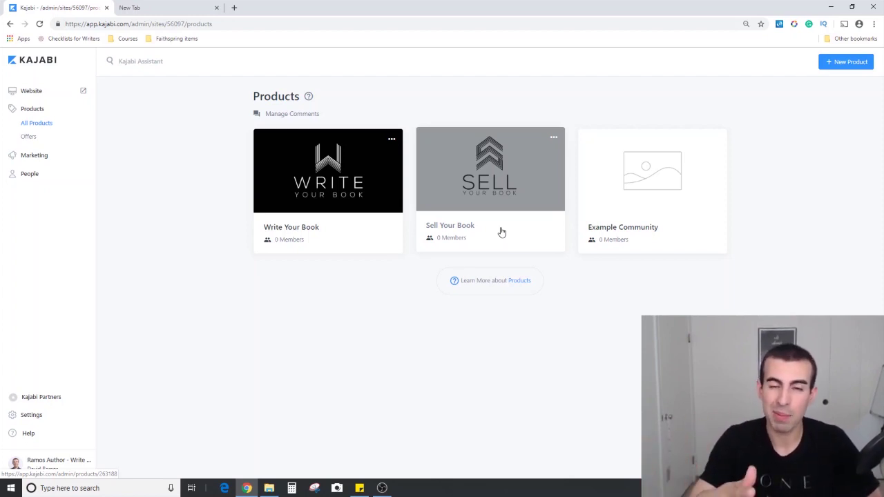
Open Example Community and view its member-facing feed
{"action": "left_click", "coordinate": [641, 229]}
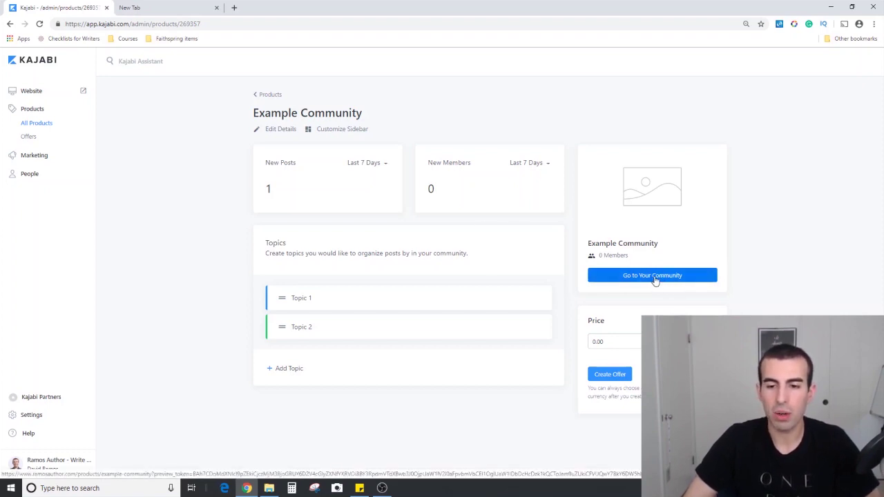
{"action": "left_click", "coordinate": [655, 279]}
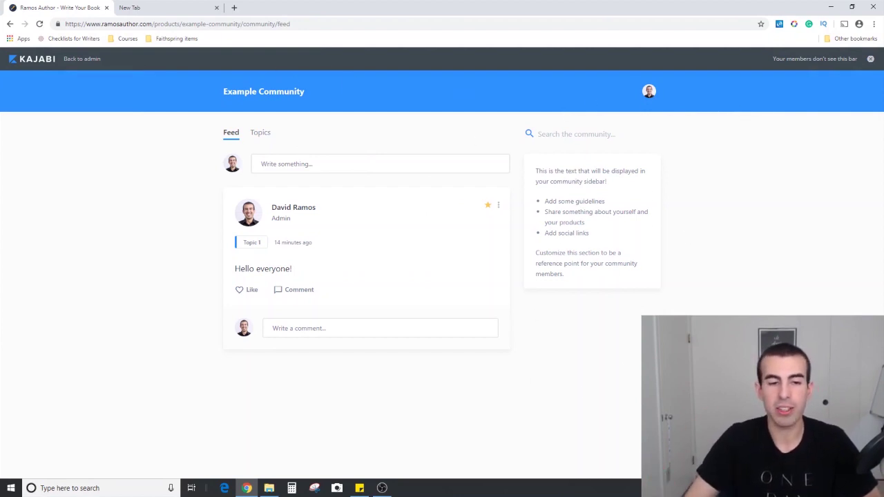
Browse Topic 1's posts and the Hello everyone! post options, then return to the feed
{"action": "left_click", "coordinate": [261, 134]}
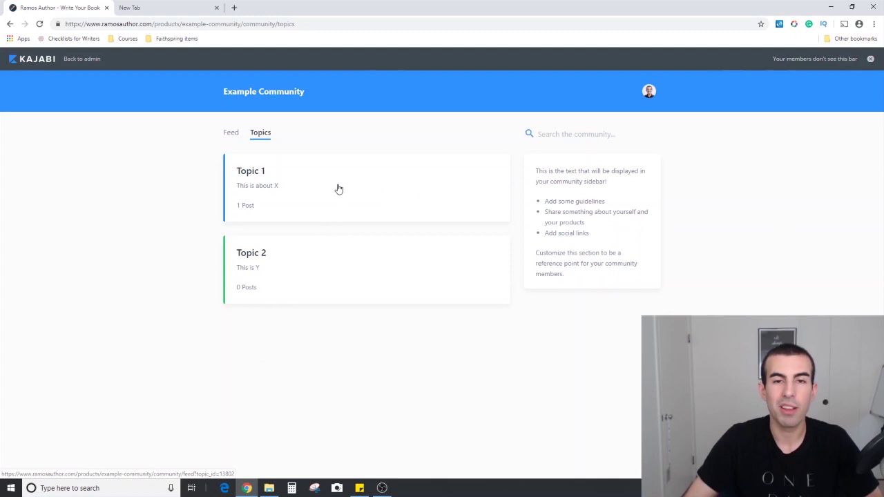
{"action": "left_click", "coordinate": [339, 189]}
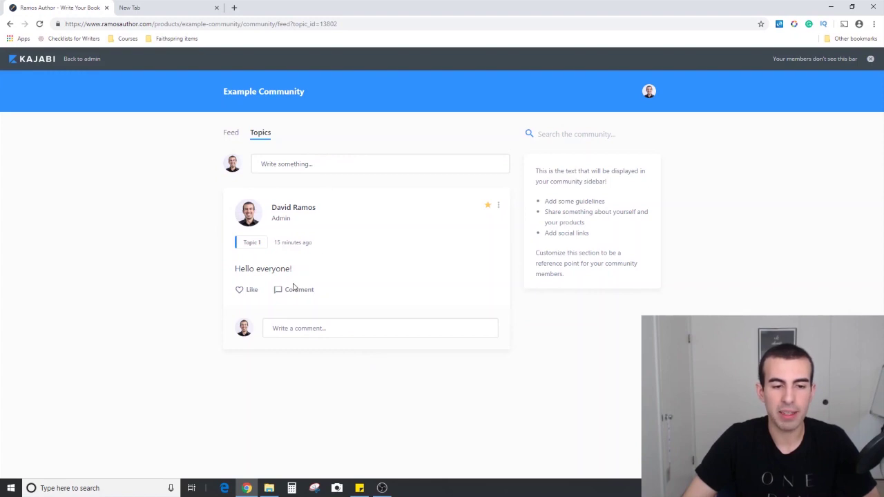
{"action": "left_click", "coordinate": [498, 208]}
{"action": "left_click", "coordinate": [127, 222]}
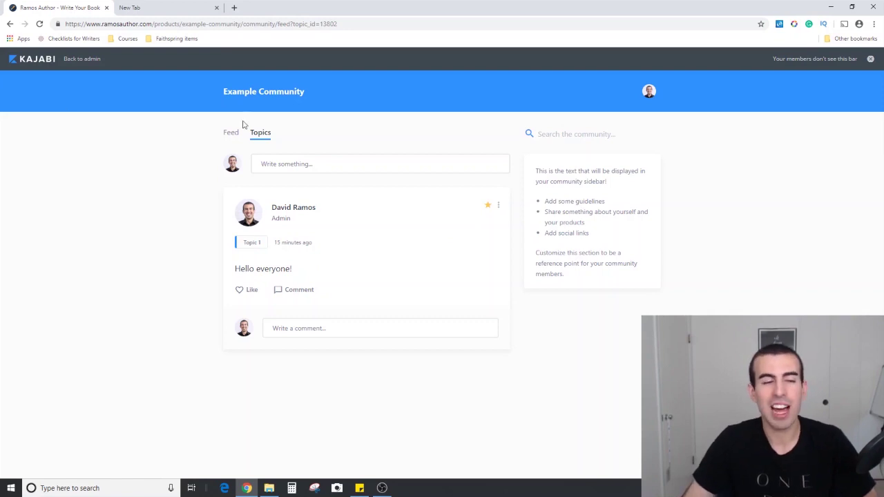
{"action": "left_click", "coordinate": [10, 24]}
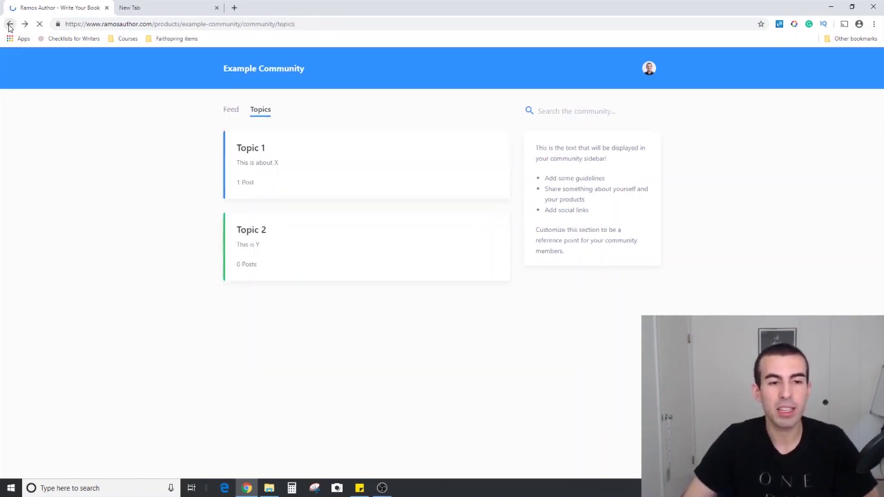
{"action": "left_click", "coordinate": [10, 24]}
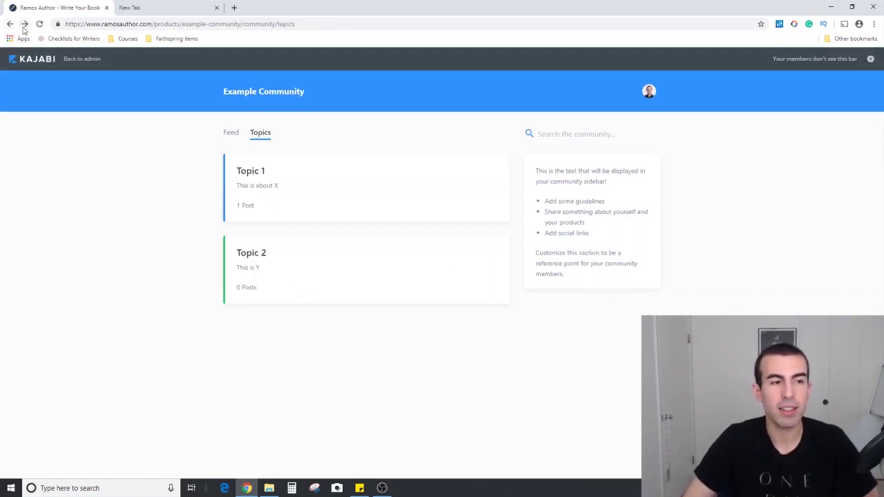
Return to the Example Community admin page and add a new topic titled 'Topic 3'
{"action": "left_click", "coordinate": [73, 61]}
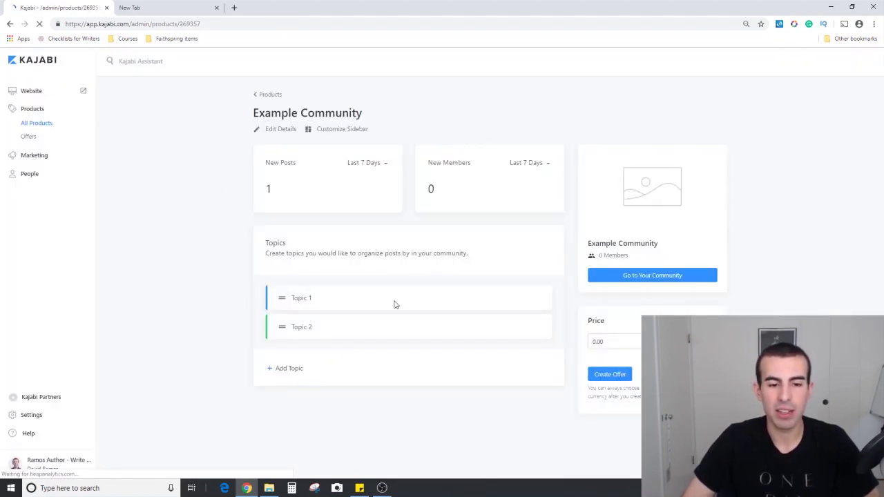
{"action": "left_click", "coordinate": [286, 370]}
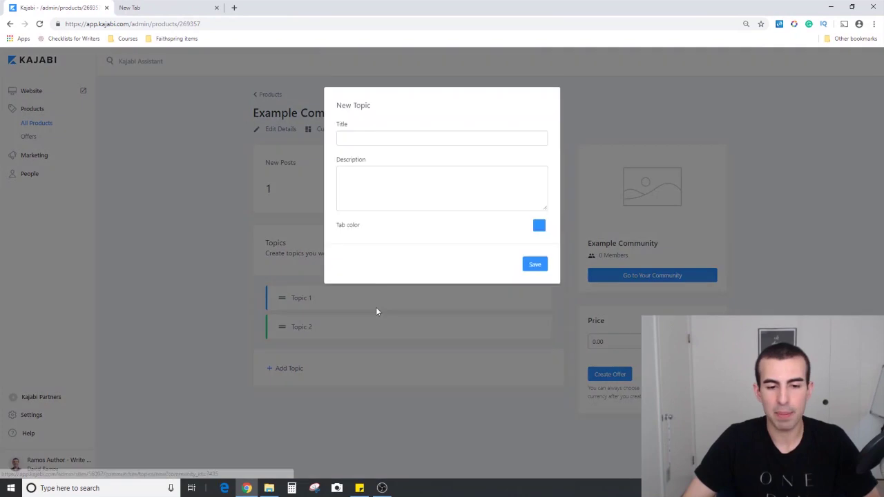
{"action": "left_click", "coordinate": [412, 136]}
{"action": "type", "text": "Topic"}
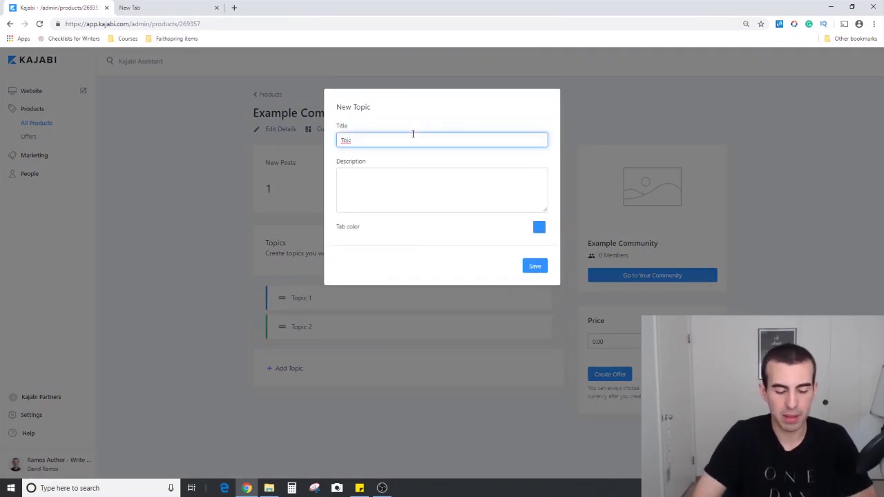
{"action": "key", "text": "BackSpace"}
{"action": "key", "text": "BackSpace"}
{"action": "type", "text": "pic 3"}
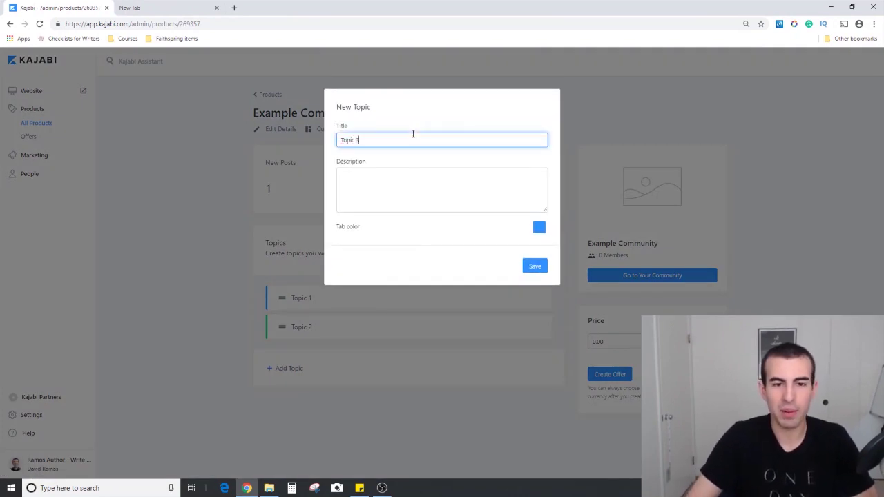
Give Topic 3 the description 'Description' and save it
{"action": "left_click", "coordinate": [422, 181]}
{"action": "type", "text": "Descriptiuon"}
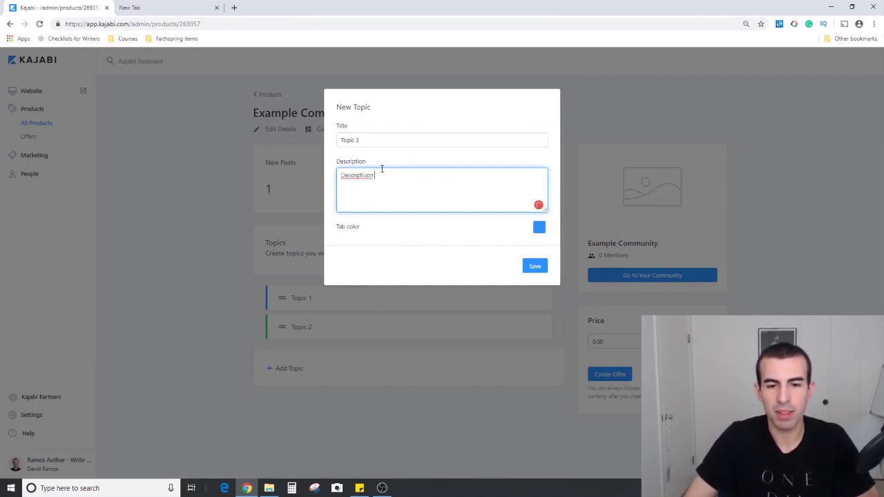
{"action": "left_click", "coordinate": [361, 187]}
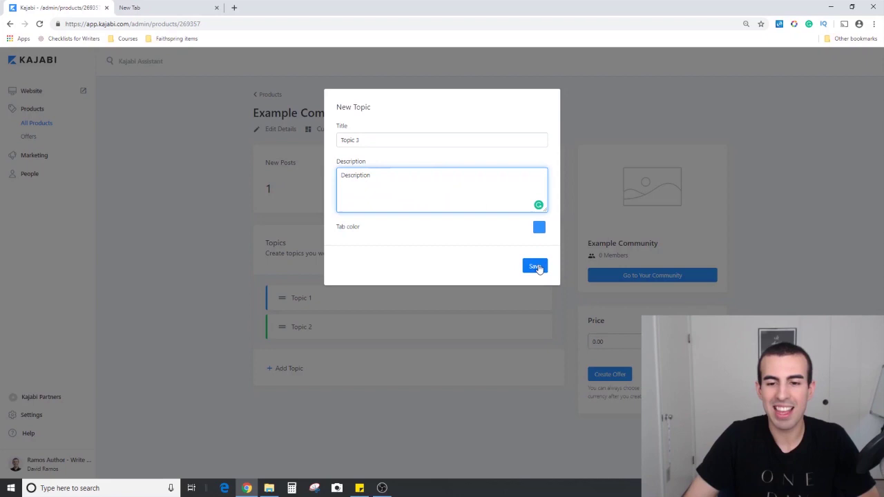
{"action": "left_click", "coordinate": [536, 266]}
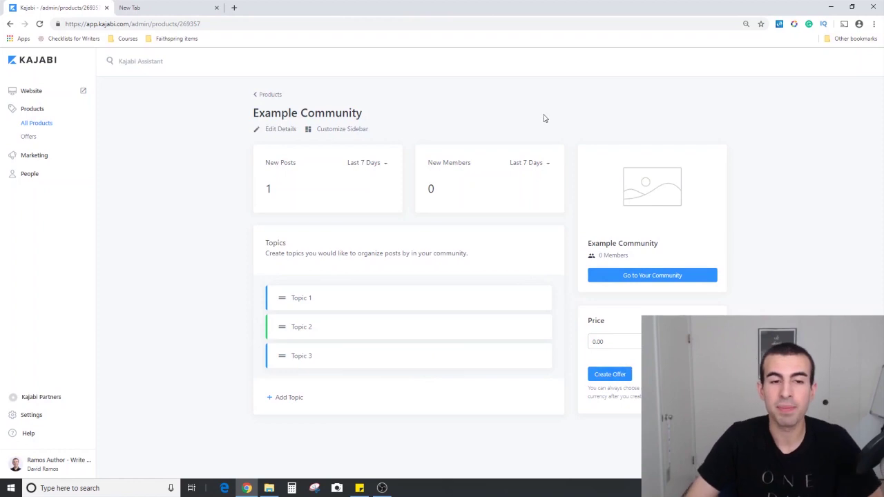
From the Products list, start a new product and browse the available product blueprints
{"action": "left_click", "coordinate": [270, 96]}
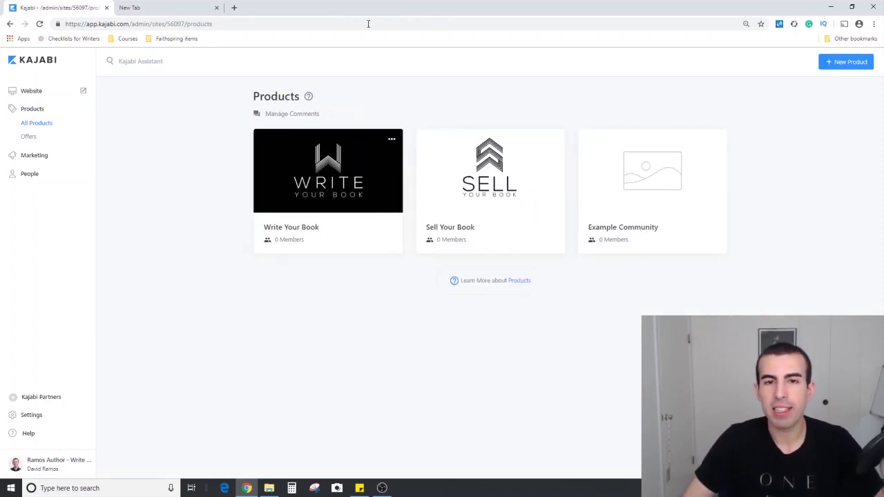
{"action": "left_click", "coordinate": [832, 66]}
{"action": "scroll", "coordinate": [207, 210], "scroll_direction": "down", "scroll_amount": 1}
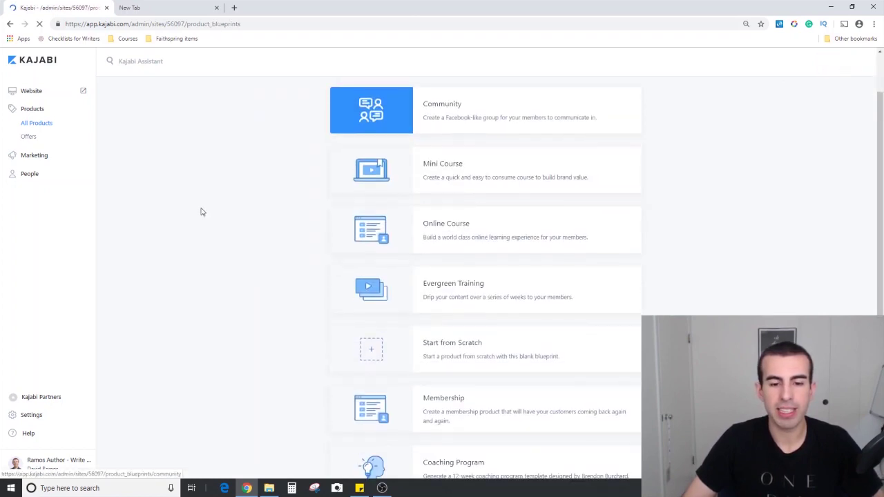
{"action": "scroll", "coordinate": [203, 212], "scroll_direction": "down", "scroll_amount": 1}
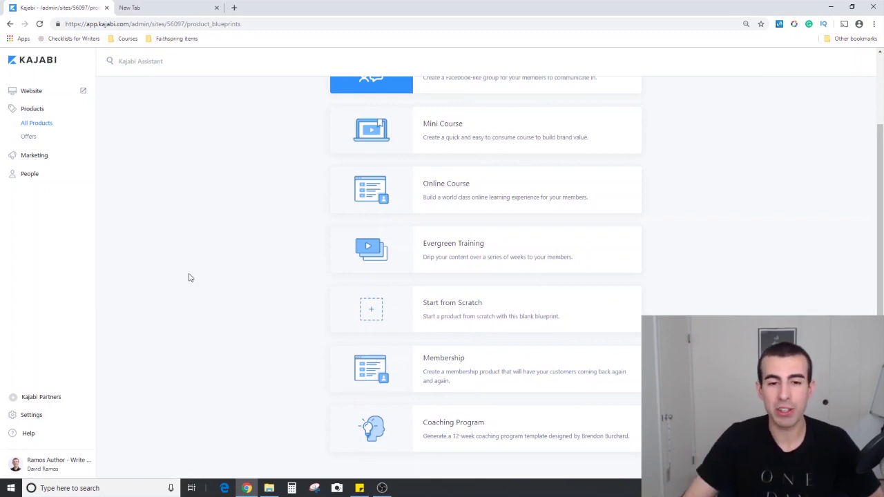
{"action": "scroll", "coordinate": [320, 292], "scroll_direction": "up", "scroll_amount": 2}
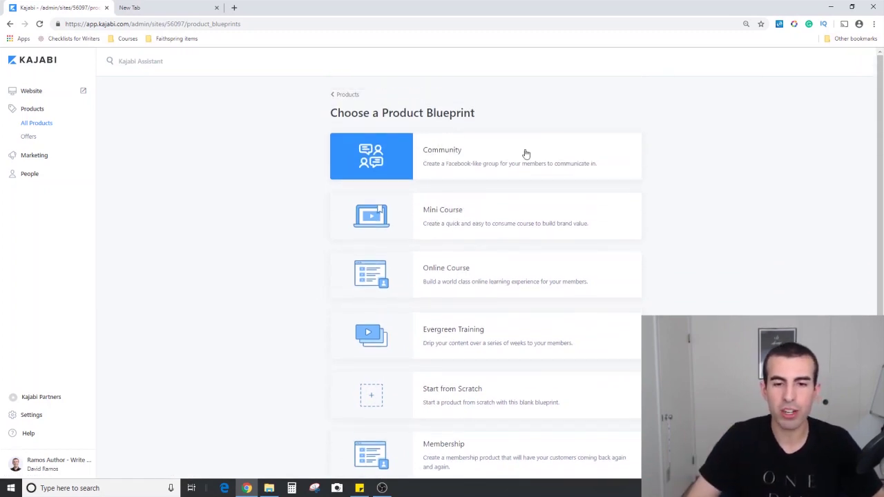